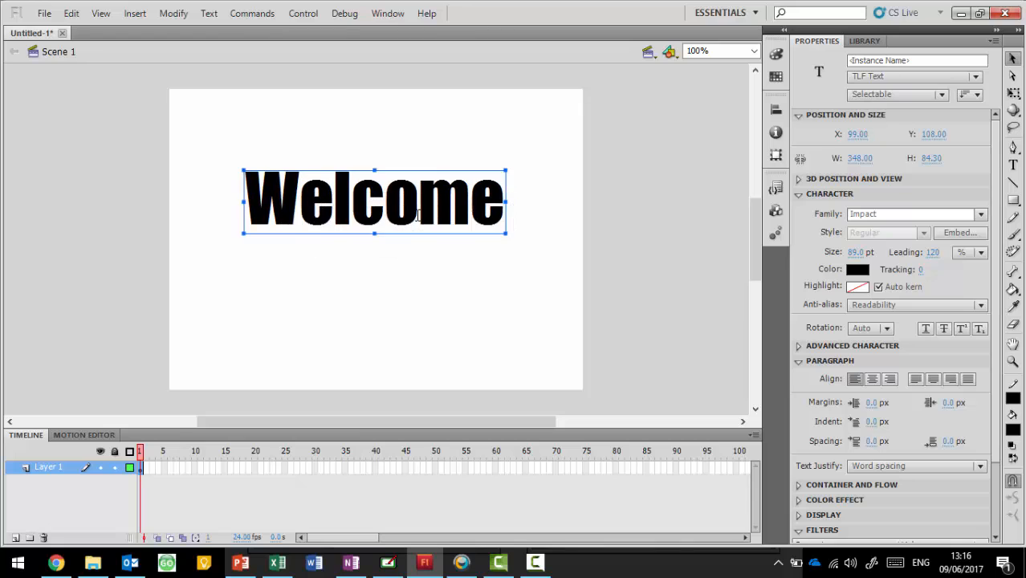
# - Convert the Welcome text on the stage to a Graphic symbol named Welcome
pyautogui.rightClick(428, 225)
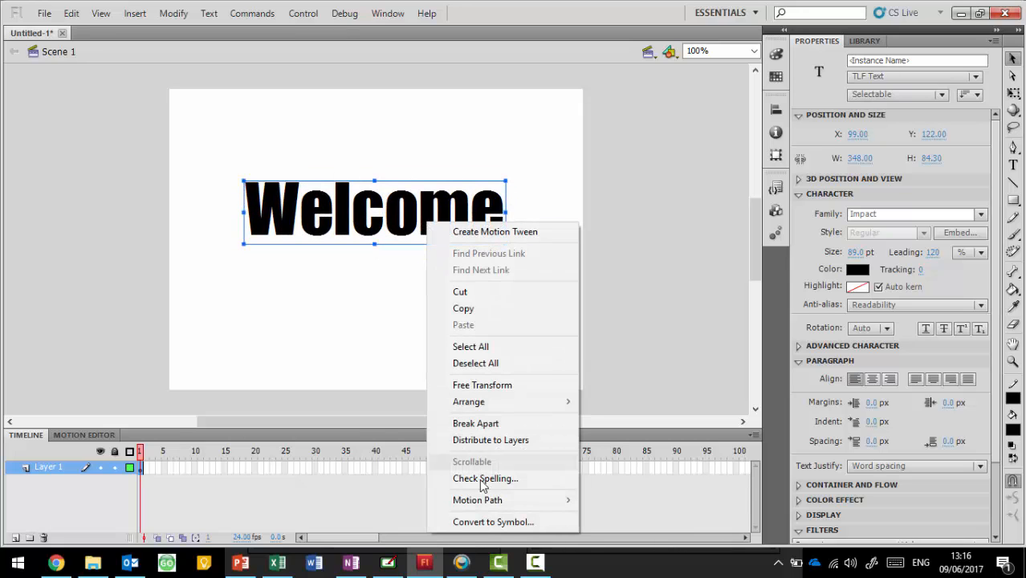
pyautogui.click(488, 522)
pyautogui.write('We')
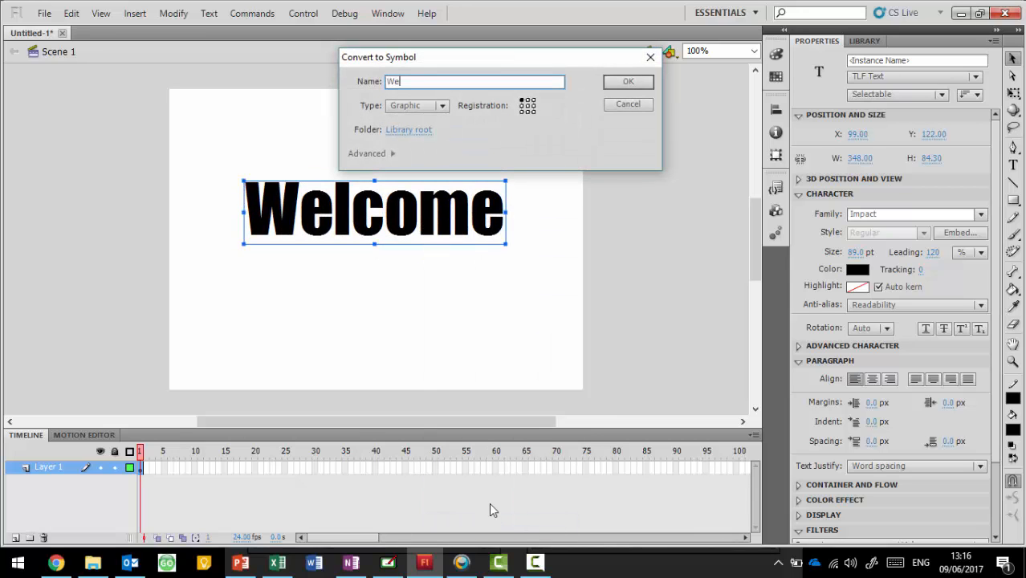
pyautogui.write('lcome')
pyautogui.click(635, 84)
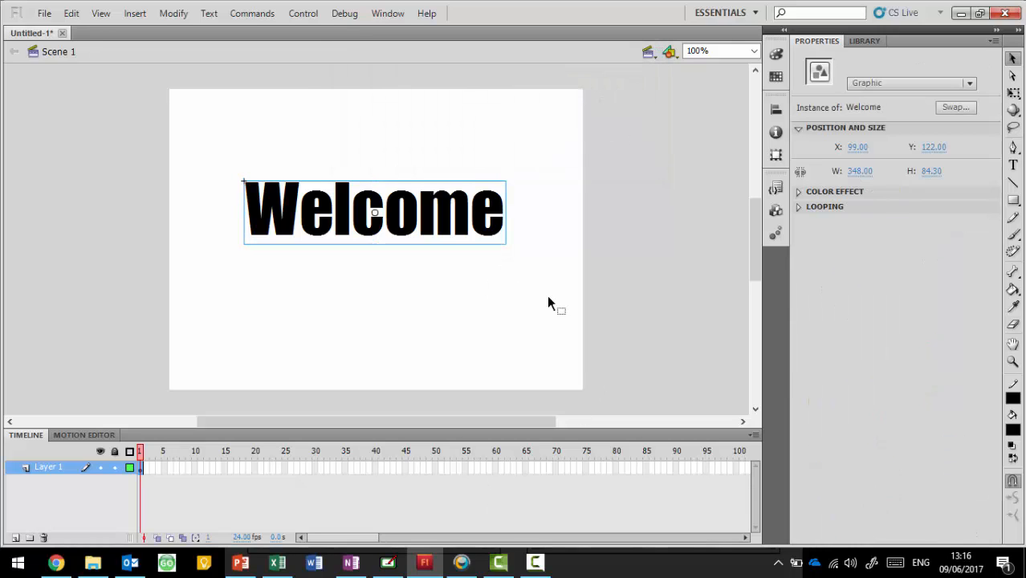
# - Insert a keyframe at frame 25 of Layer 1
pyautogui.click(140, 471)
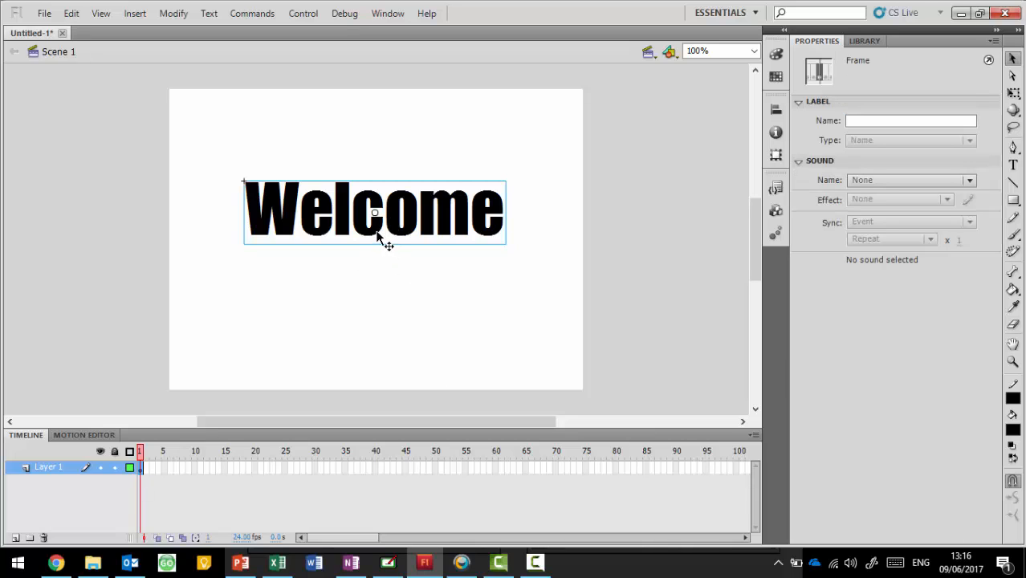
pyautogui.click(285, 470)
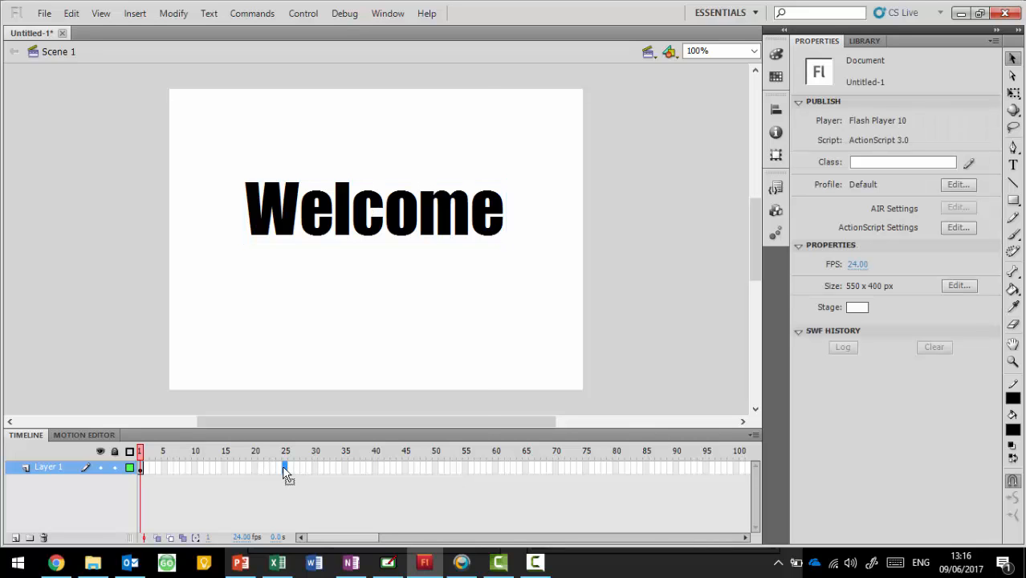
pyautogui.rightClick(285, 470)
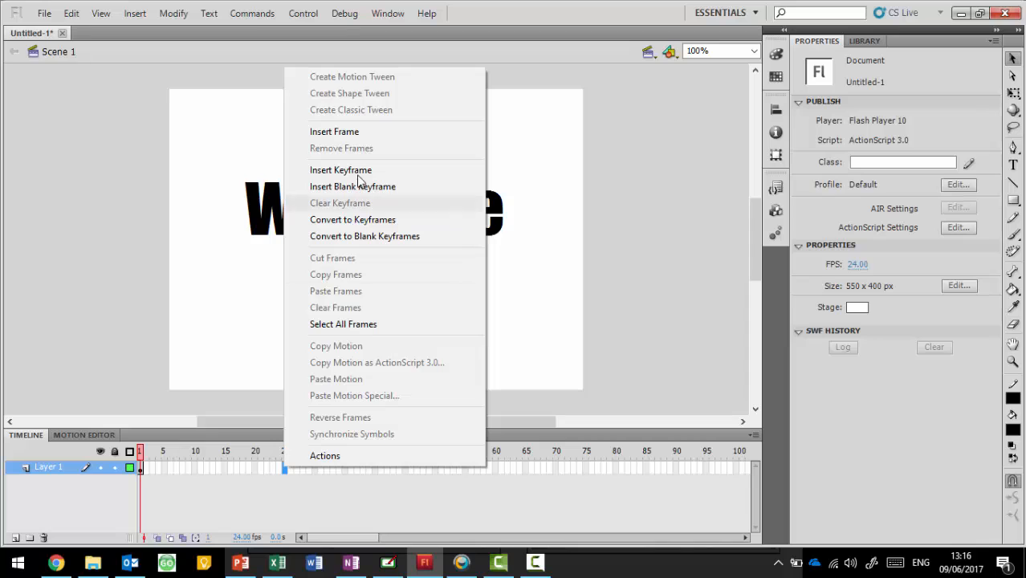
pyautogui.click(360, 170)
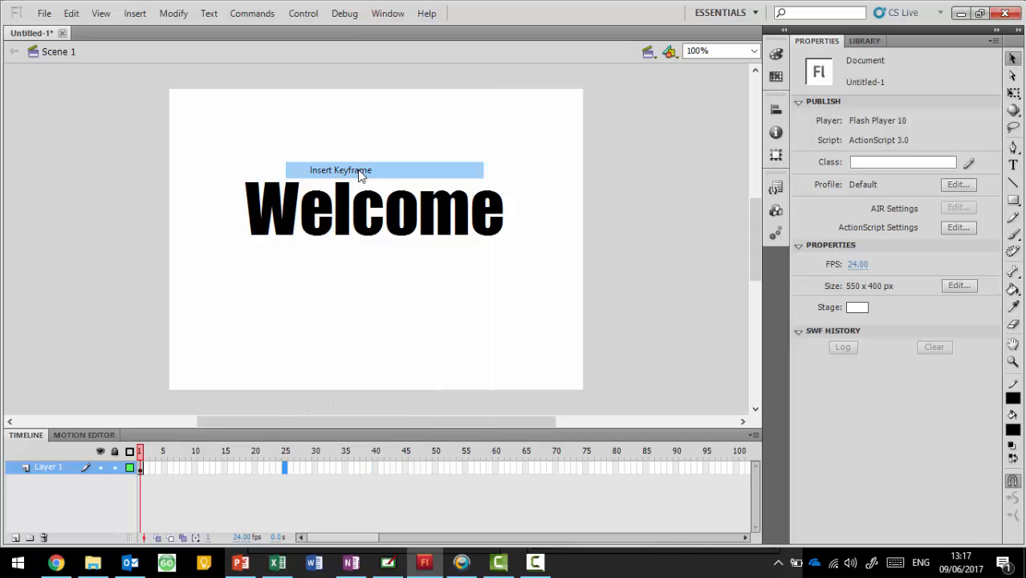
# - Scale the Welcome symbol with Free Transform to about 714 by 173 px at frame 25 and about 34 by 8 px at frame 1
pyautogui.click(345, 222)
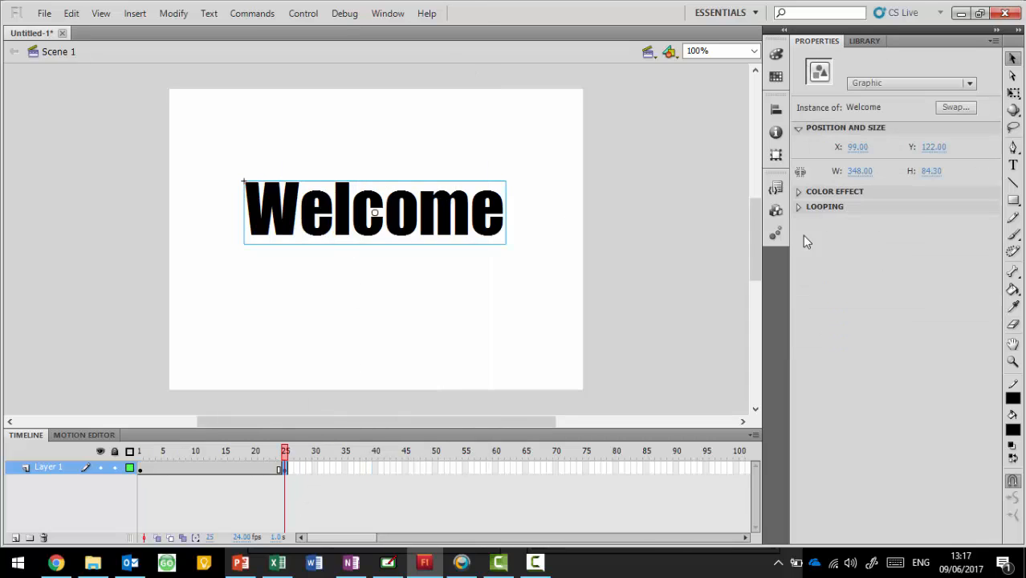
pyautogui.click(1014, 93)
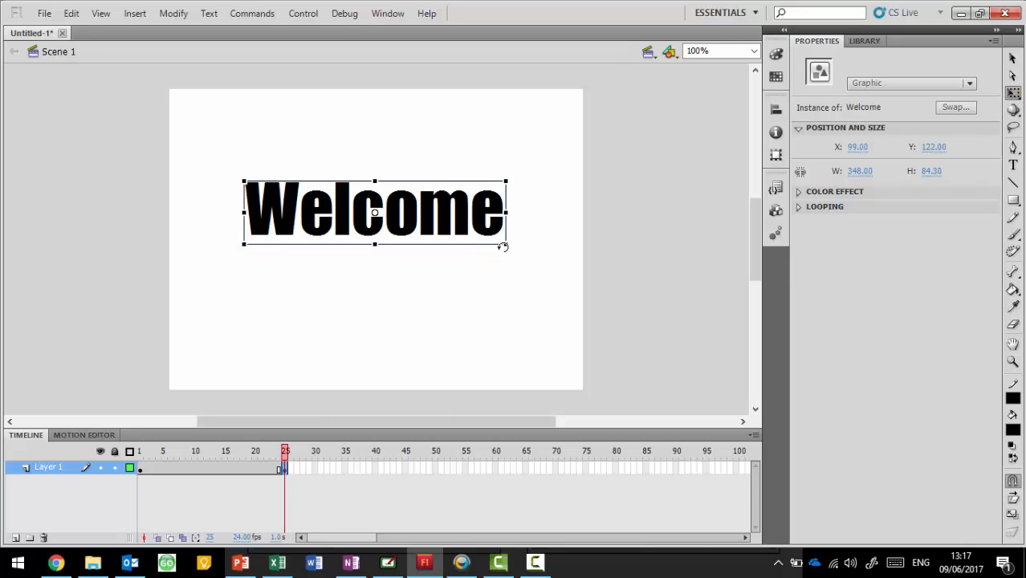
pyautogui.moveTo(503, 245); pyautogui.dragTo(640, 338)
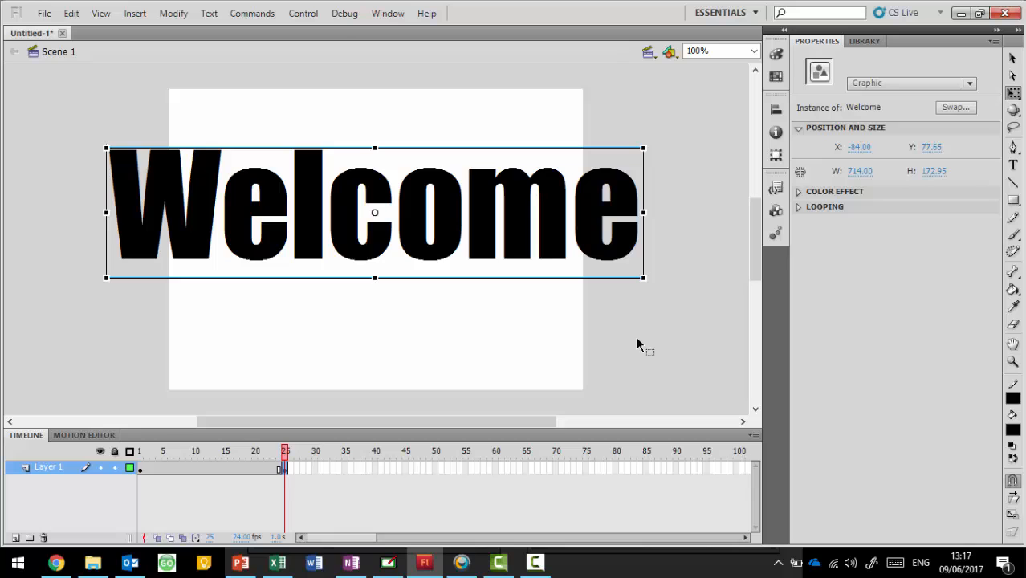
pyautogui.click(139, 466)
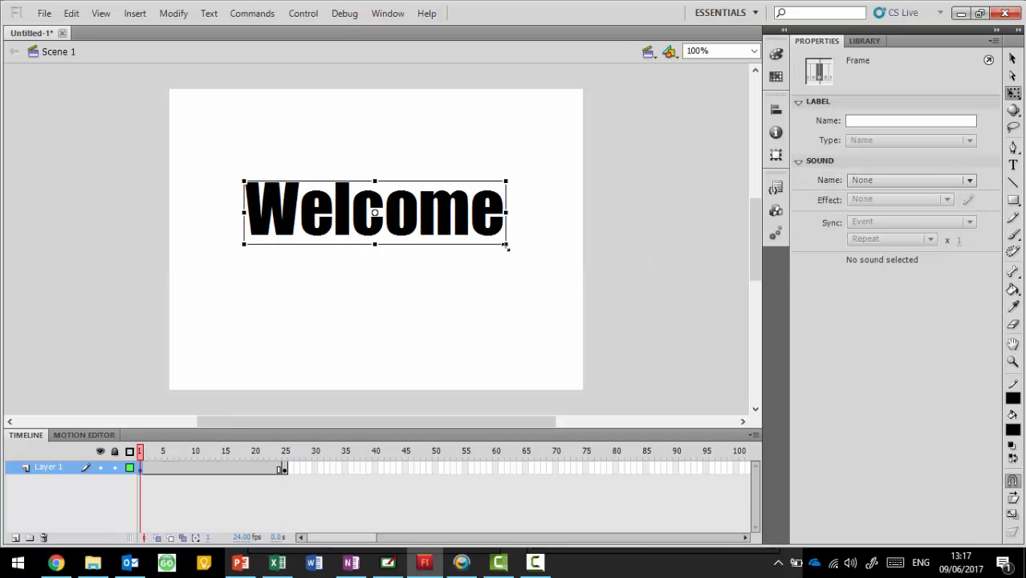
pyautogui.moveTo(505, 246); pyautogui.dragTo(389, 217)
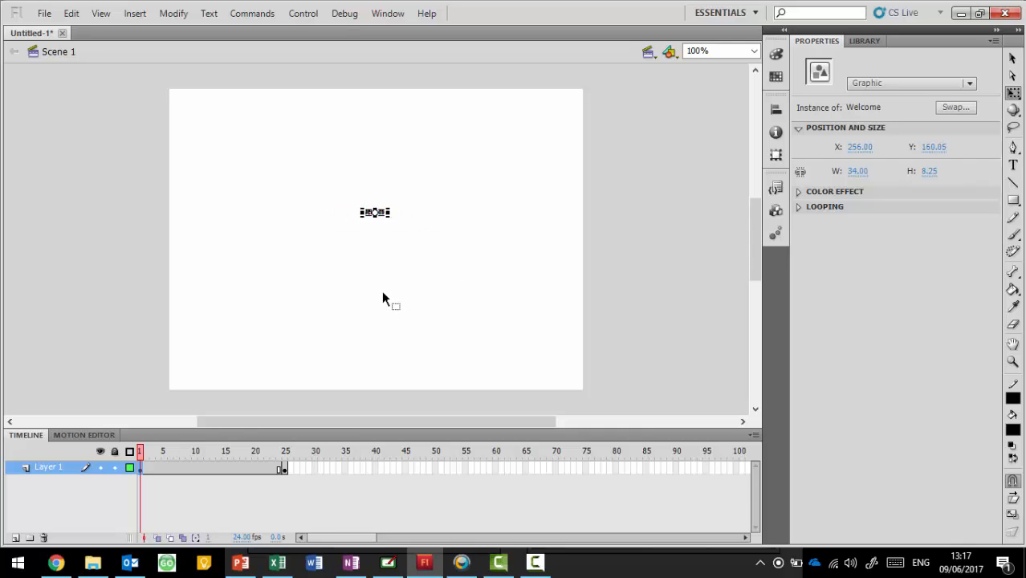
# - Create a classic tween between the keyframes at frames 1 and 25 and play it back
pyautogui.rightClick(195, 467)
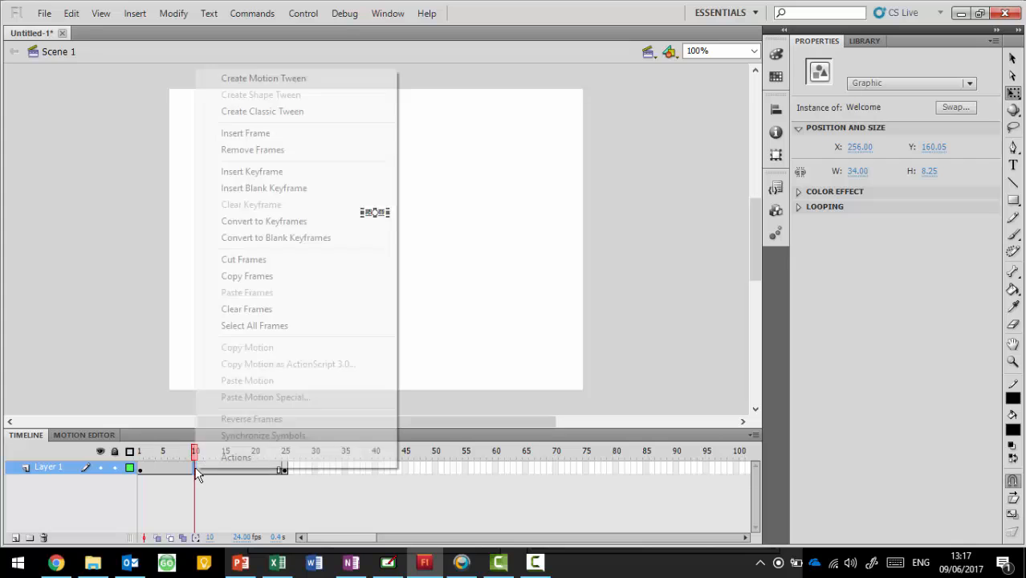
pyautogui.click(283, 113)
pyautogui.click(140, 469)
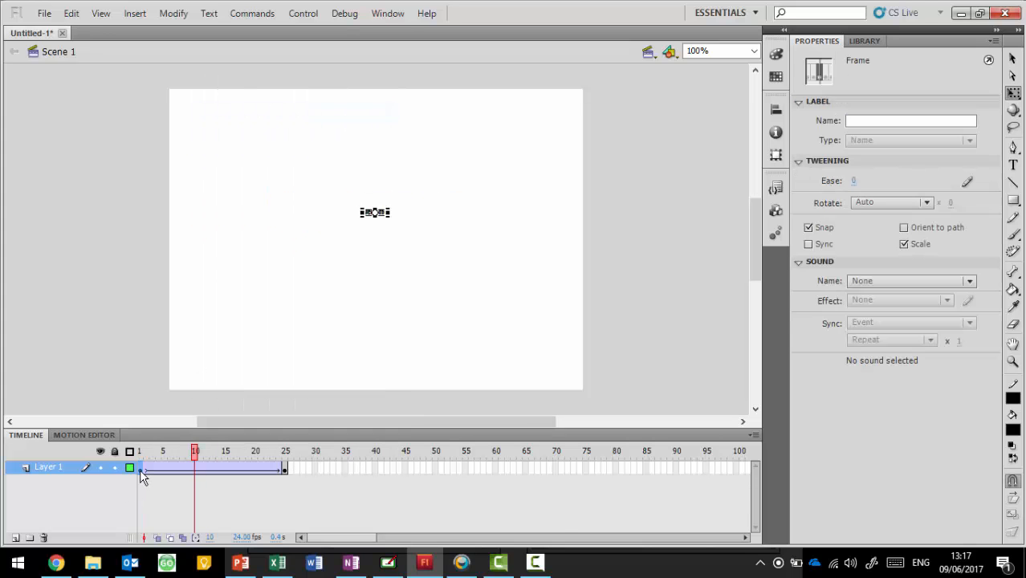
pyautogui.click(560, 533)
pyautogui.press('Return')
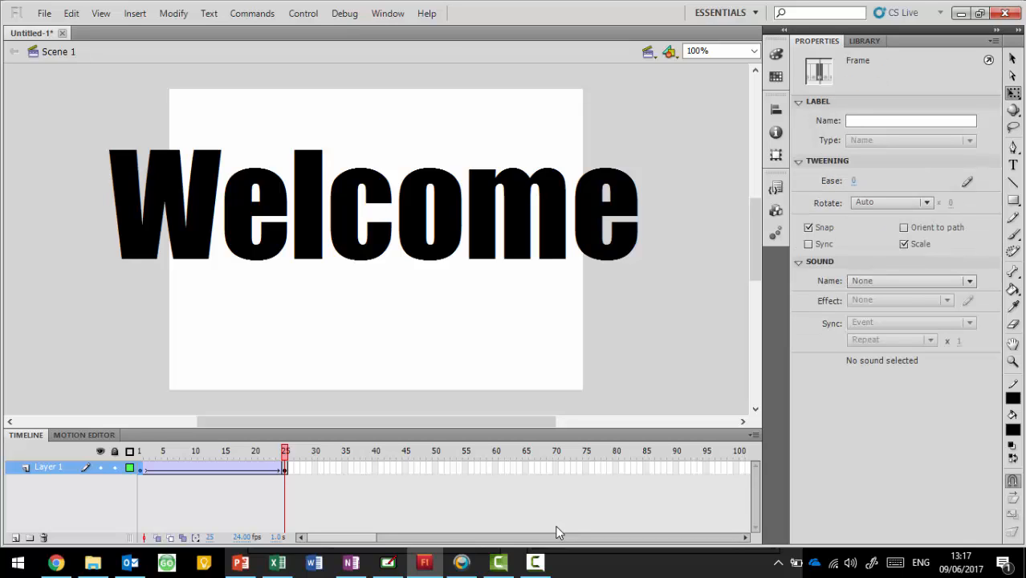
# - Insert a keyframe at frame 17 within the tween and compare it with the keyframe at frame 1
pyautogui.click(256, 471)
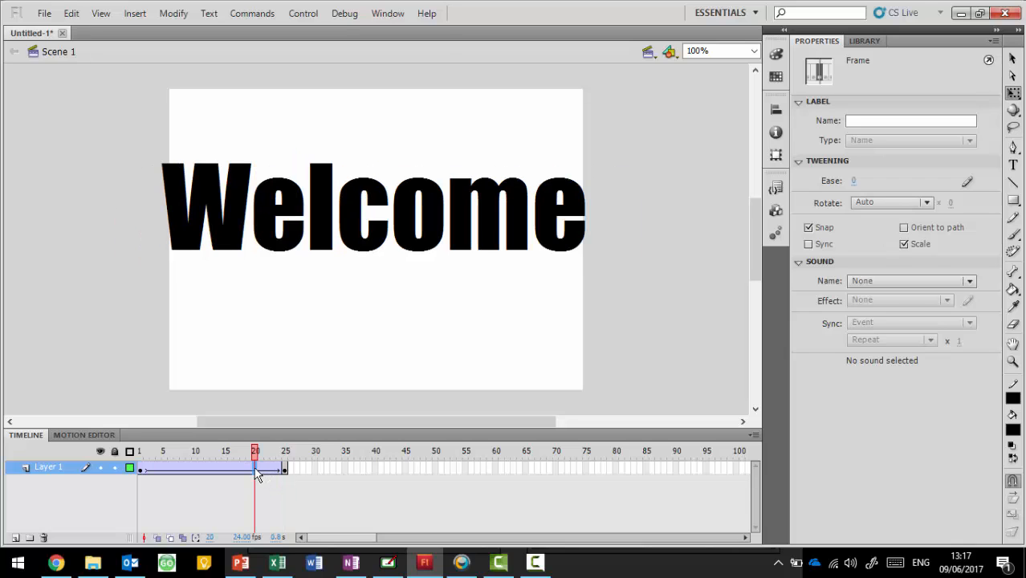
pyautogui.click(238, 474)
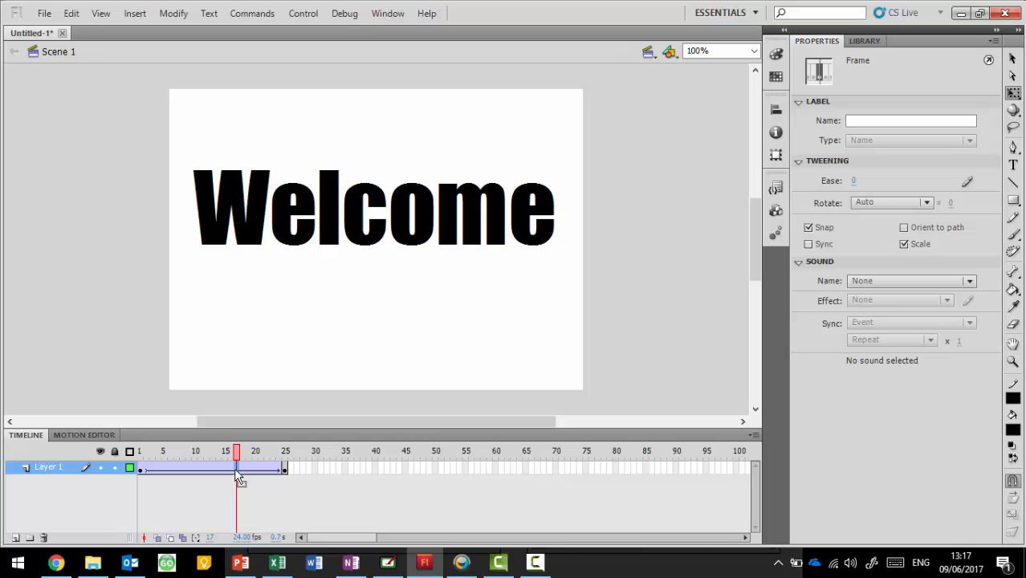
pyautogui.rightClick(236, 472)
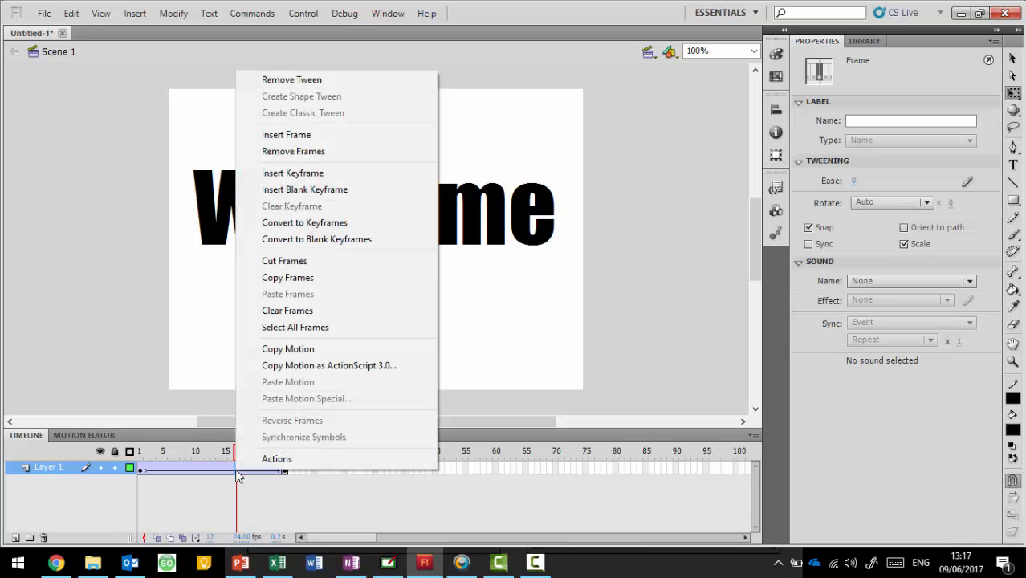
pyautogui.click(309, 175)
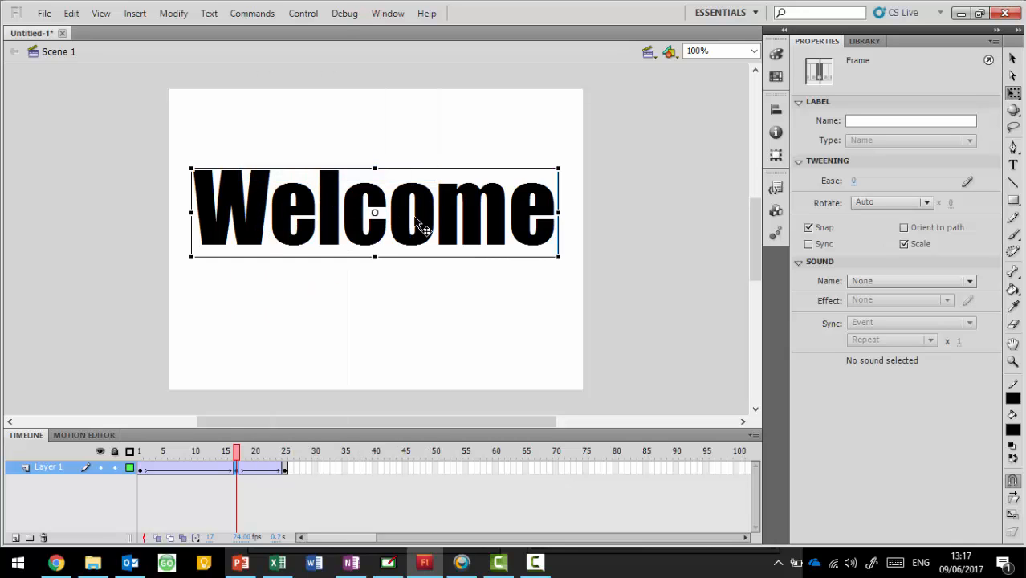
pyautogui.click(141, 470)
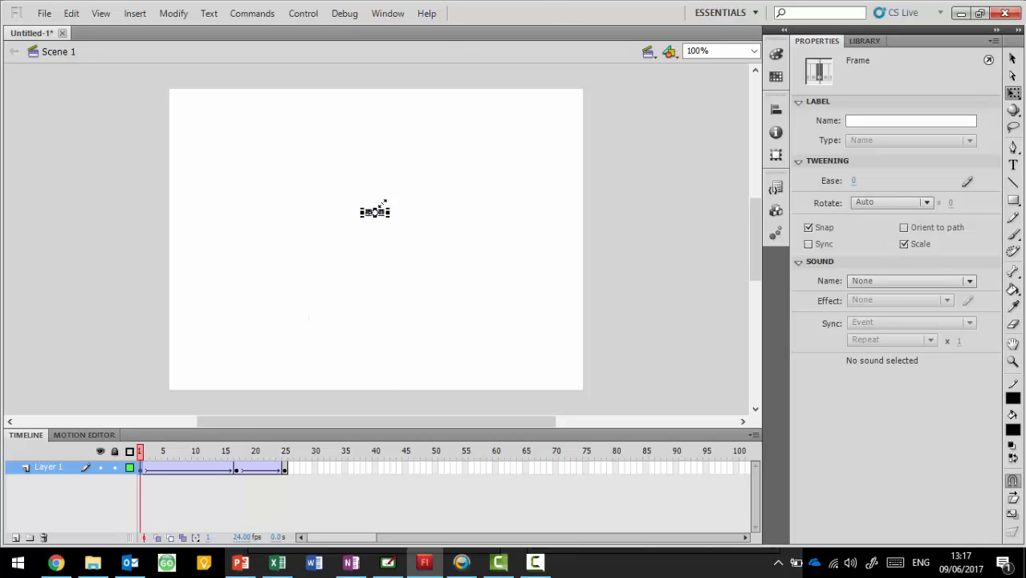
pyautogui.click(237, 469)
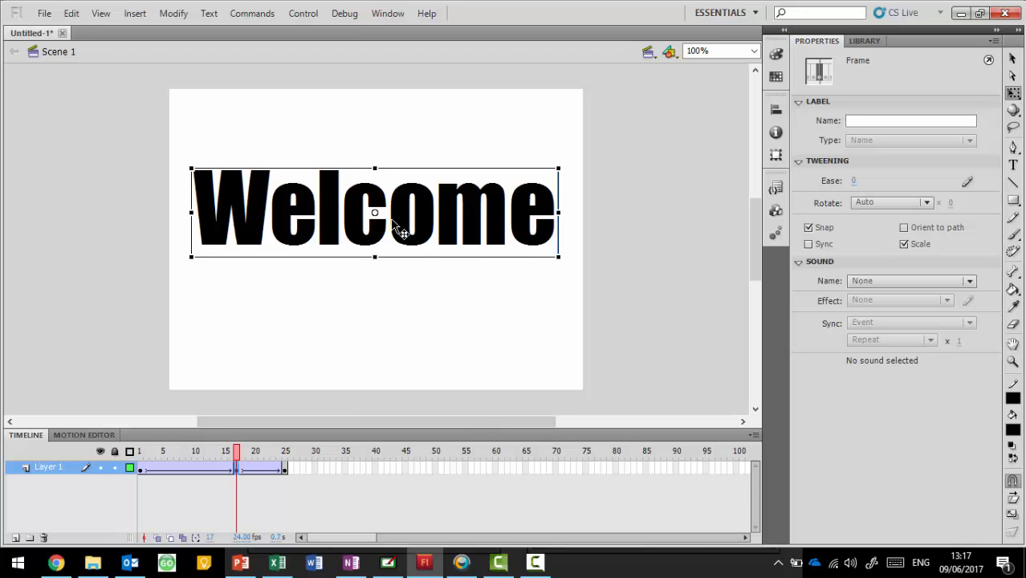
# - Apply an Alpha color effect of 0% to the Welcome symbol at frame 25 and play the animation from frame 1
pyautogui.click(285, 470)
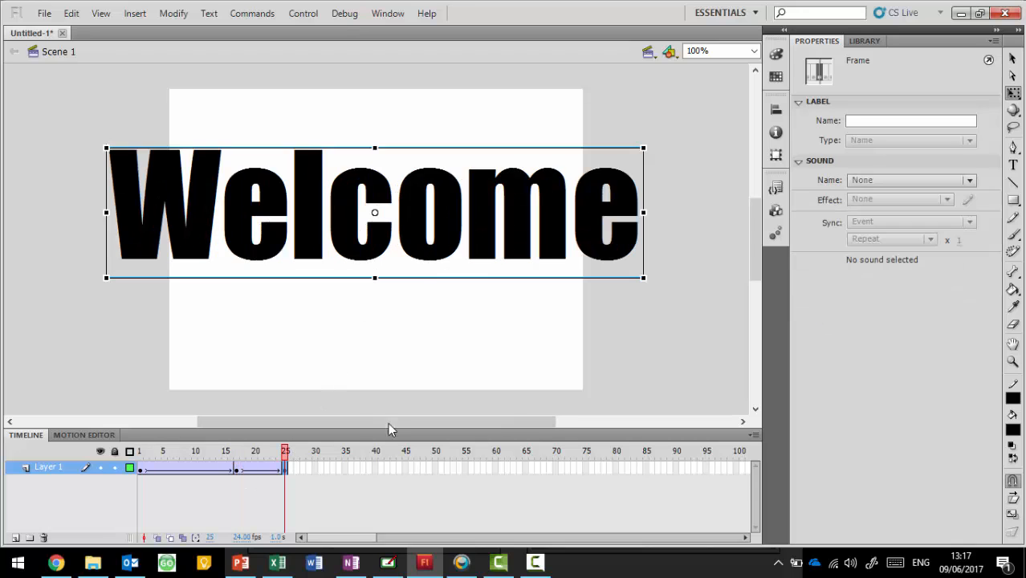
pyautogui.click(426, 255)
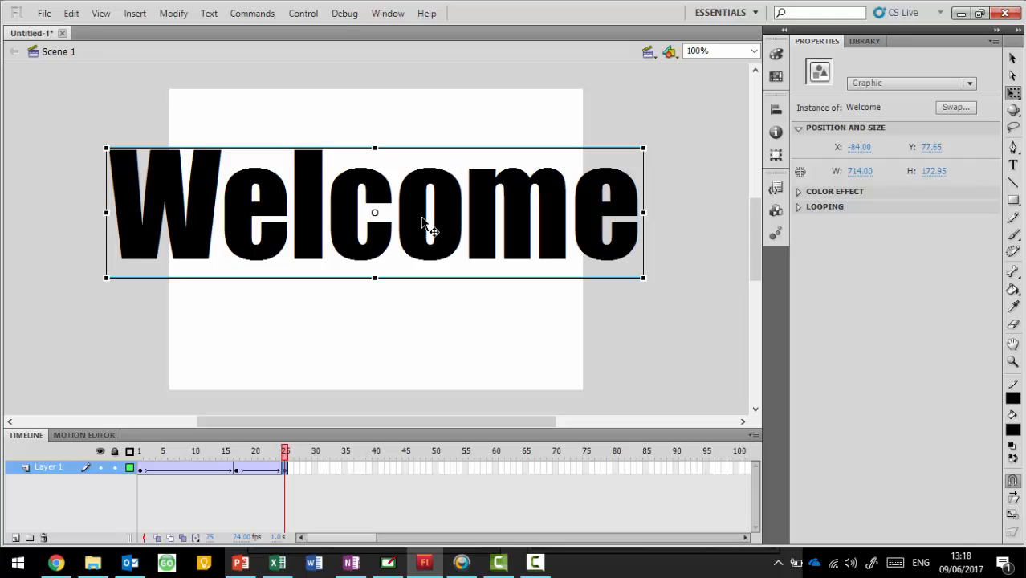
pyautogui.click(799, 194)
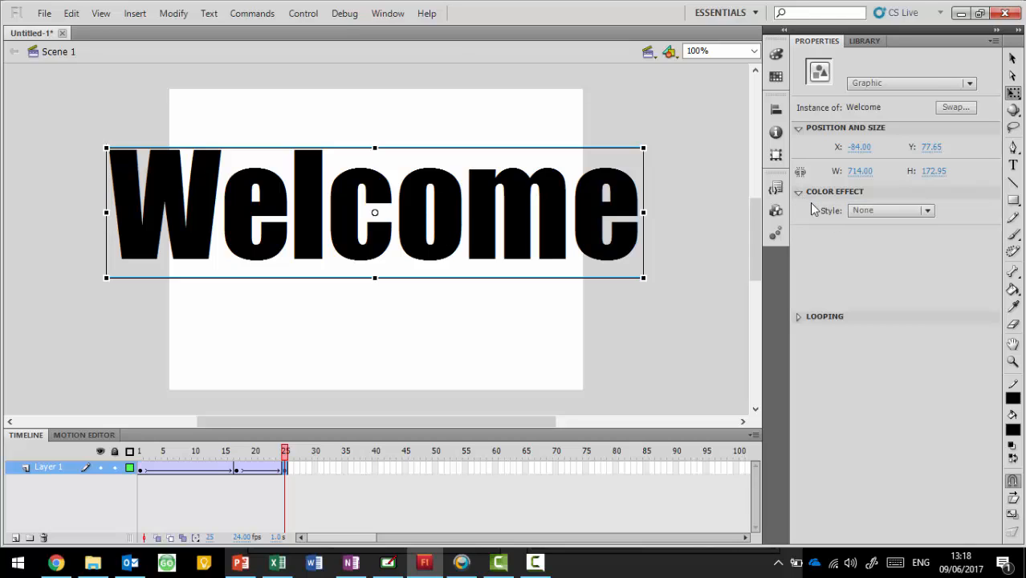
pyautogui.click(929, 211)
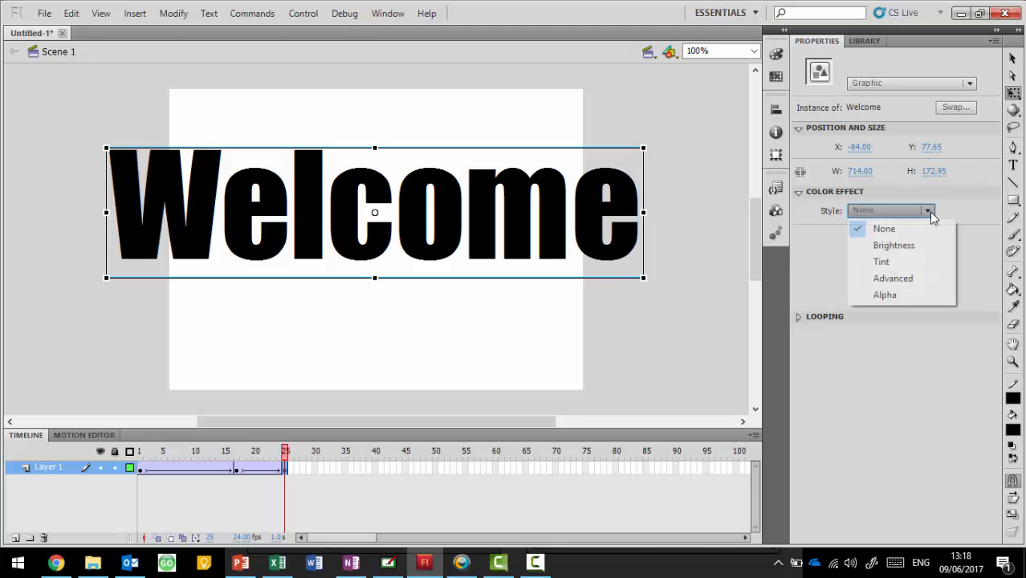
pyautogui.click(925, 296)
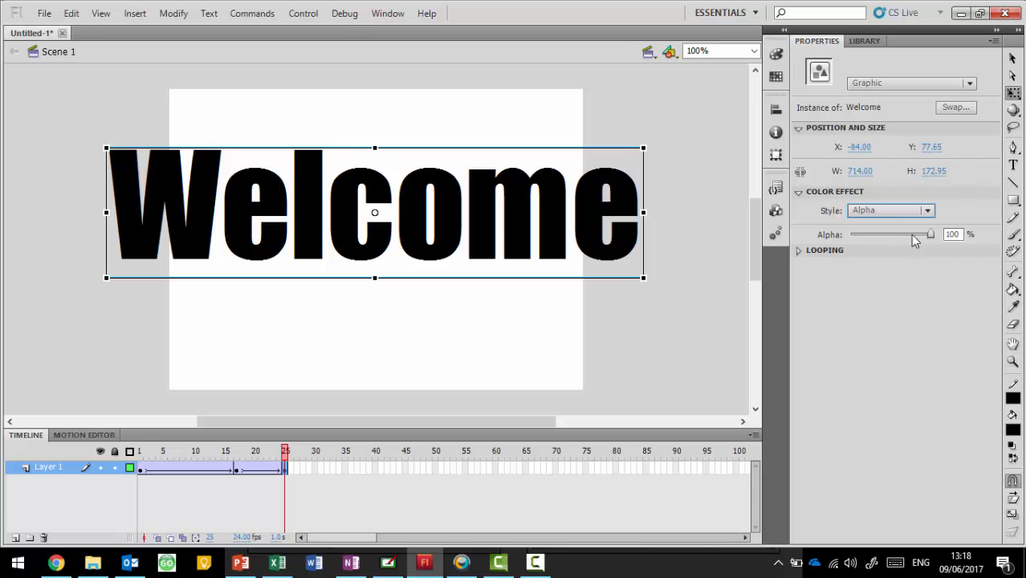
pyautogui.moveTo(932, 234); pyautogui.dragTo(848, 238)
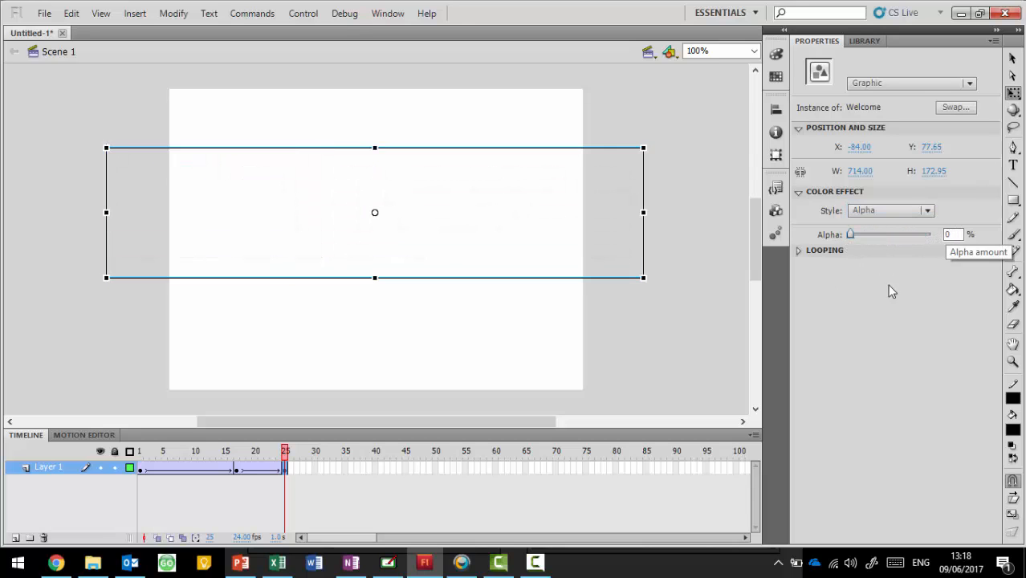
pyautogui.click(140, 469)
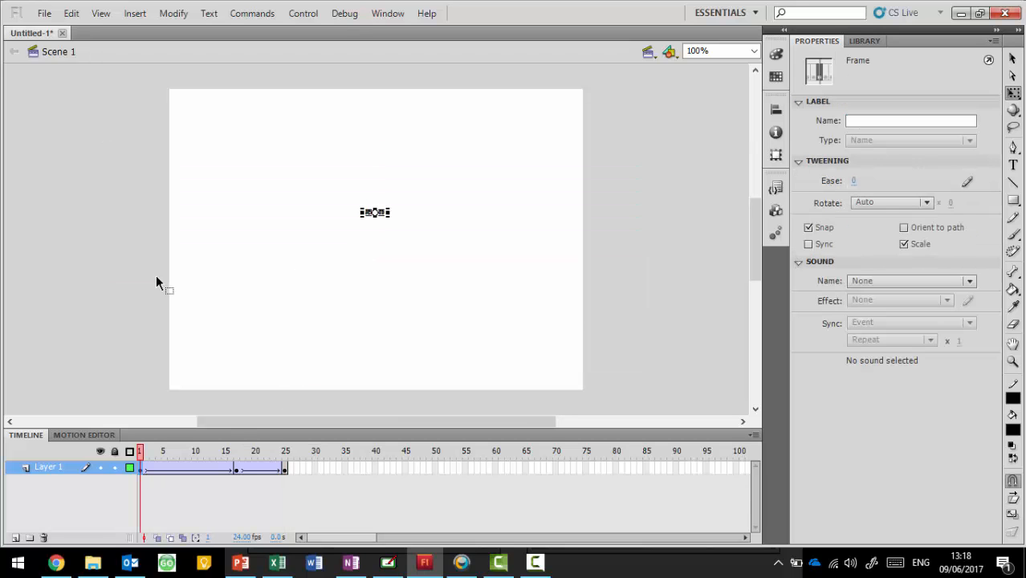
pyautogui.press('Return')
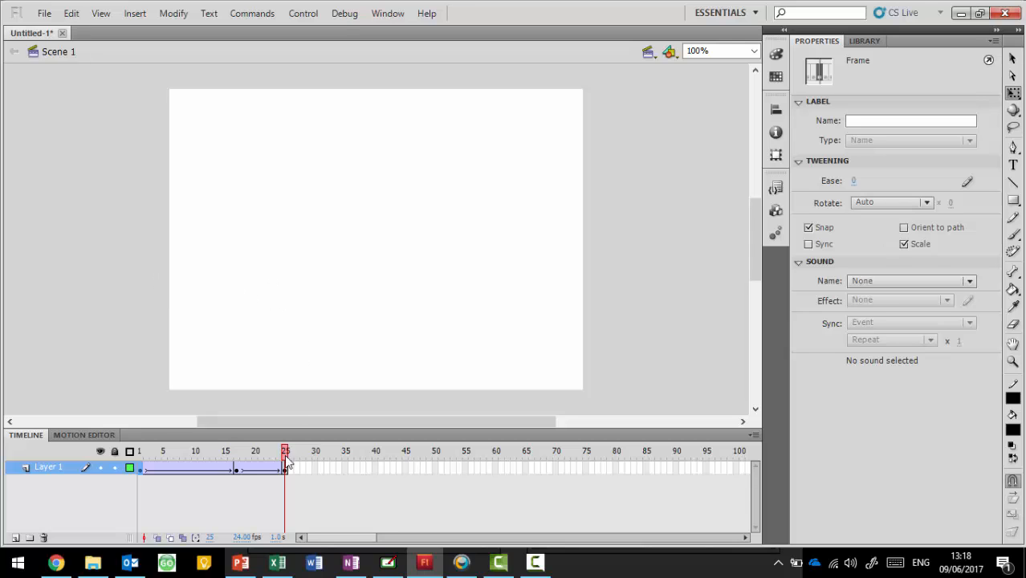
# - Move the last keyframe of Layer 1 to frame 40 and the middle keyframe to frame 32
pyautogui.moveTo(287, 470); pyautogui.dragTo(376, 470)
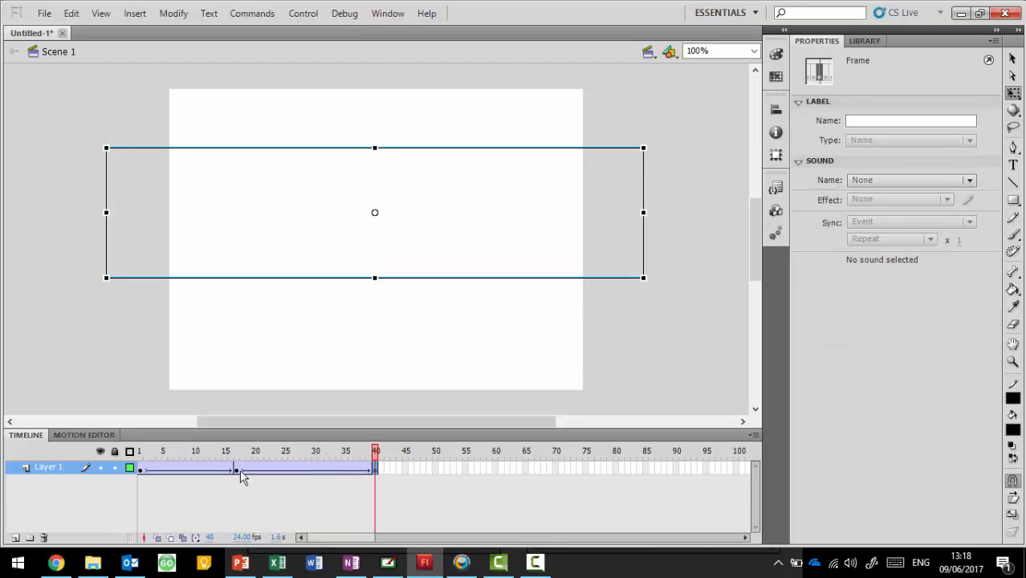
pyautogui.click(238, 472)
pyautogui.moveTo(240, 474); pyautogui.dragTo(326, 473)
# - Play the retimed animation from frame 1 to check the zoom and fade
pyautogui.click(141, 472)
pyautogui.click(229, 516)
pyautogui.press('Return')
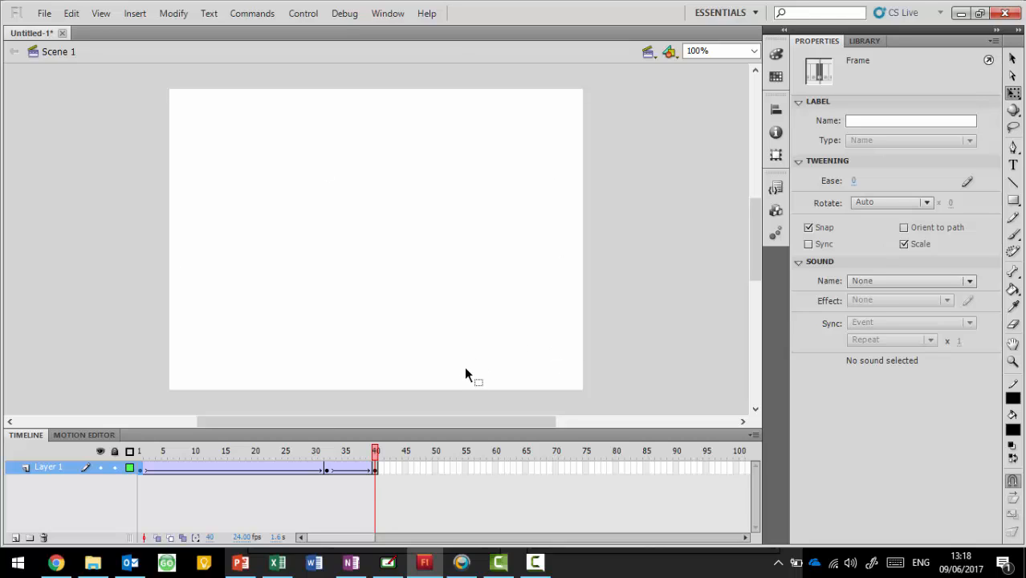
# - Insert a new layer above Layer 1 and add a keyframe to it at frame 41
pyautogui.rightClick(56, 471)
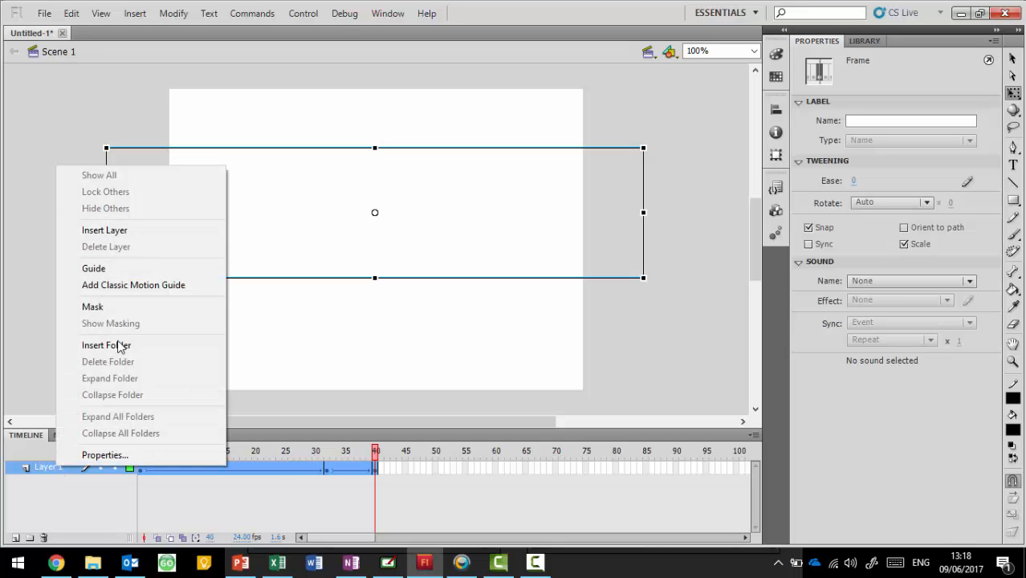
pyautogui.click(142, 231)
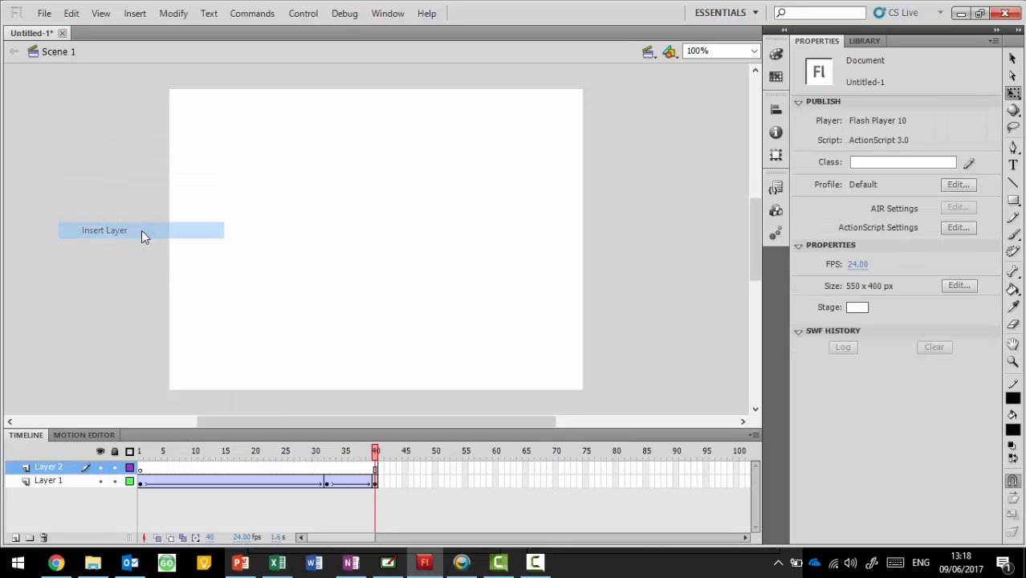
pyautogui.rightClick(380, 471)
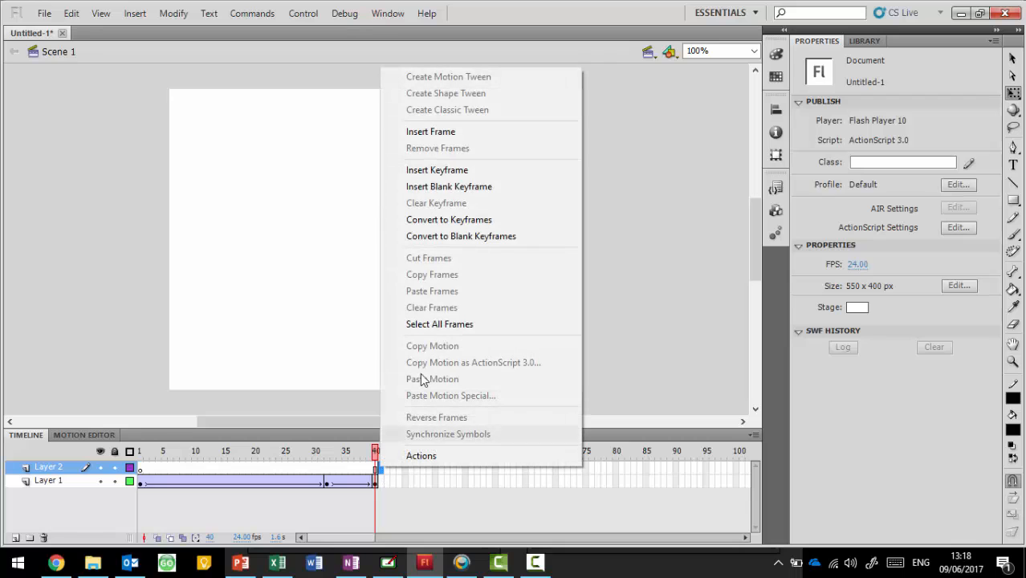
pyautogui.click(437, 170)
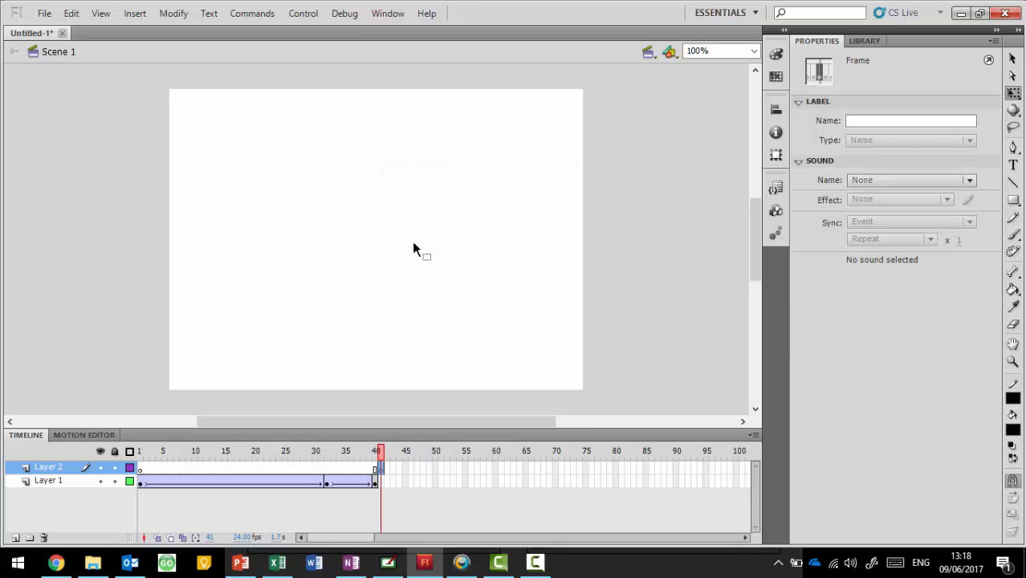
# - Add the text "To" on Layer 2 at frame 41 and move it near the stage centre
pyautogui.click(1013, 165)
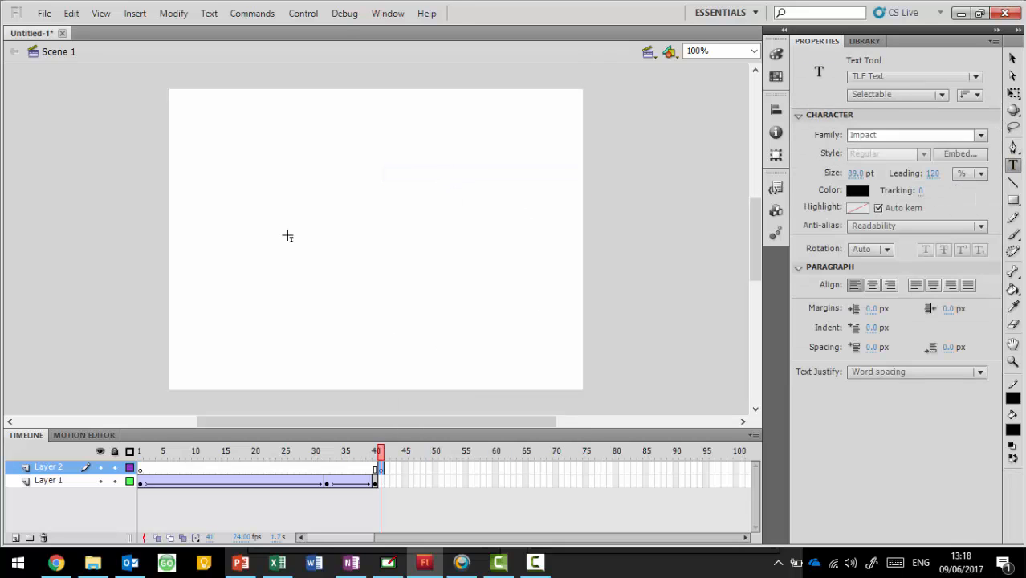
pyautogui.click(286, 219)
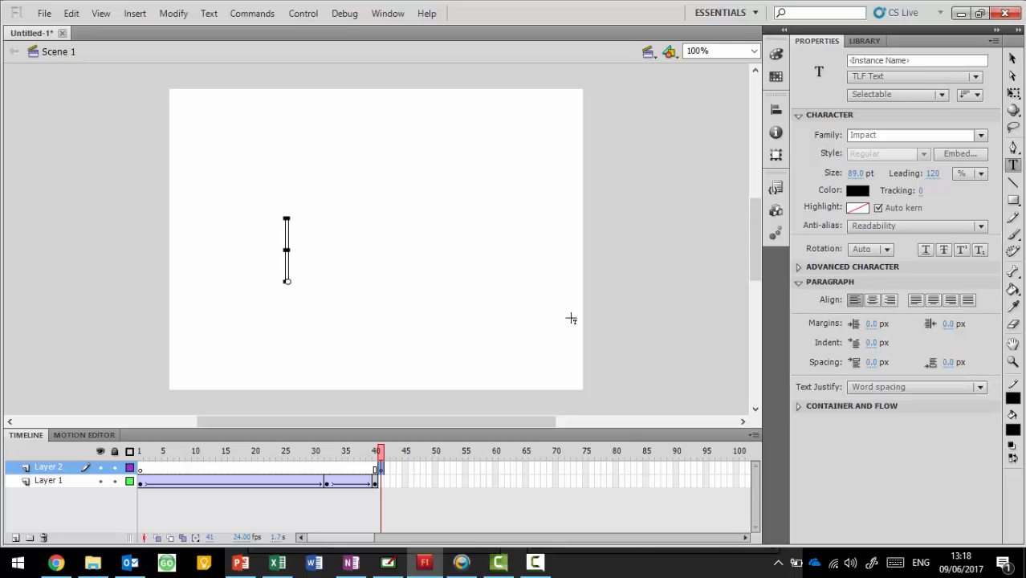
pyautogui.write('To')
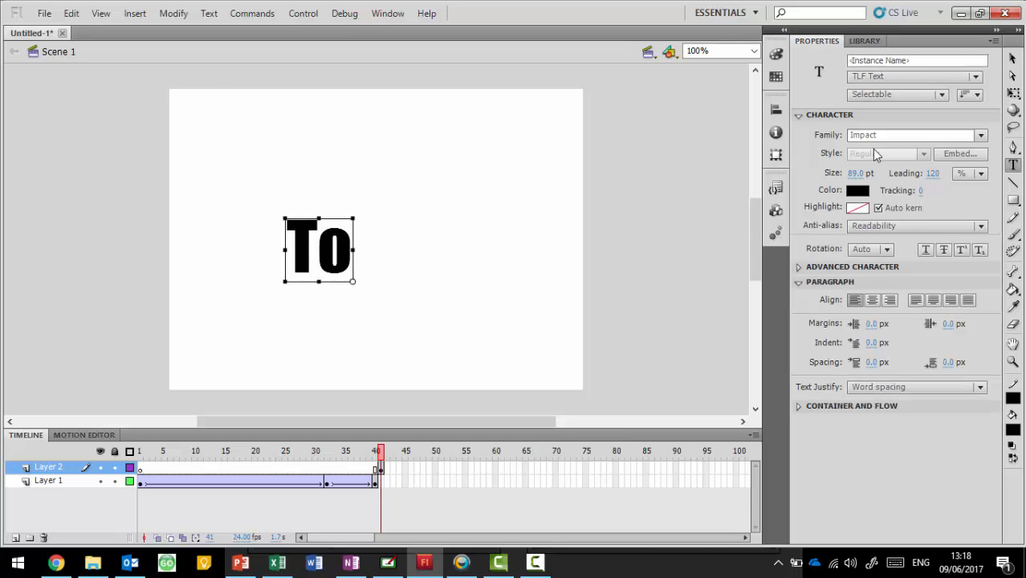
pyautogui.click(1012, 58)
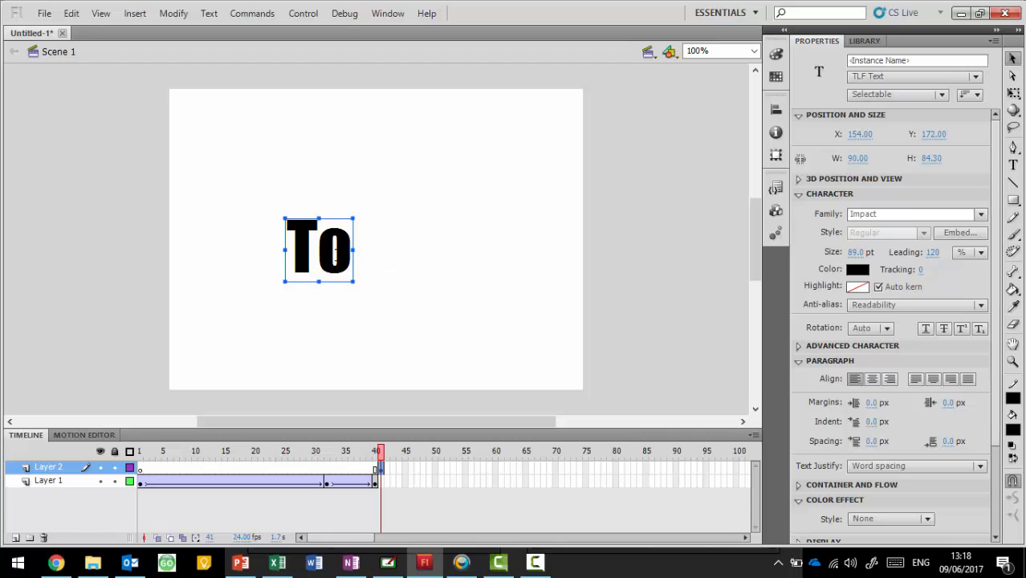
pyautogui.moveTo(335, 252); pyautogui.dragTo(383, 227)
# - Convert the "To" text into a graphic symbol named To
pyautogui.rightClick(380, 229)
pyautogui.click(454, 530)
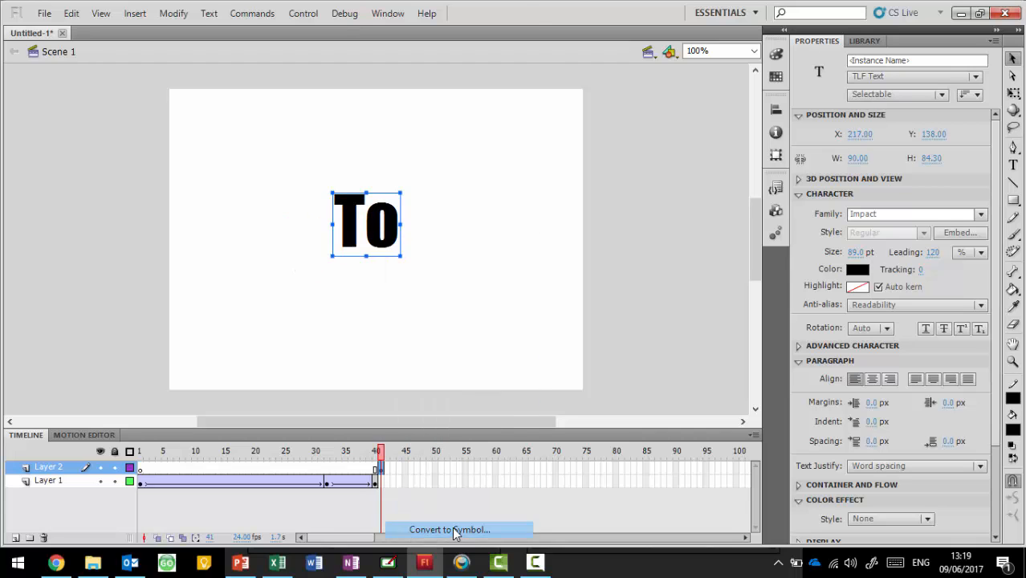
pyautogui.write('To')
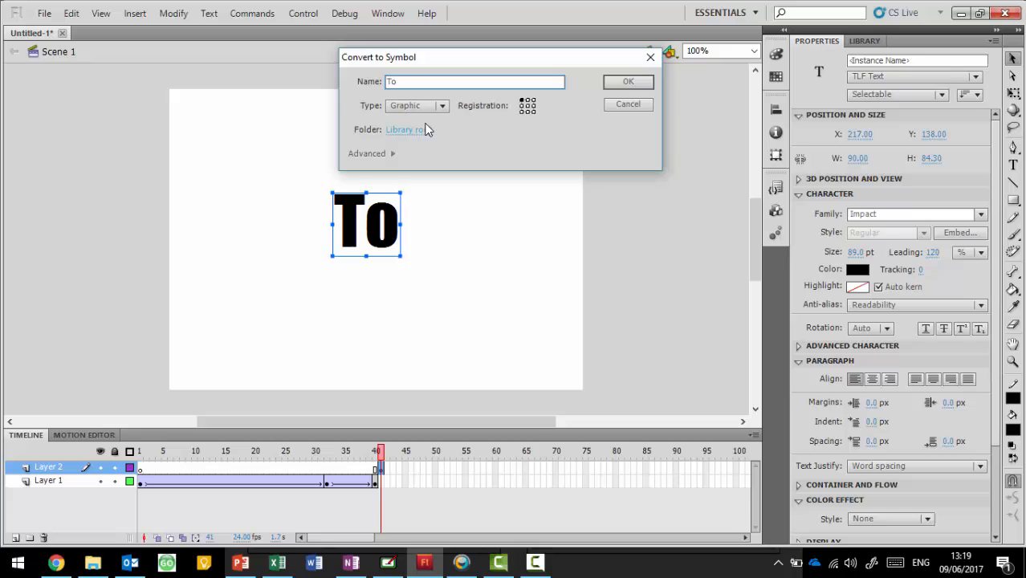
pyautogui.press('Return')
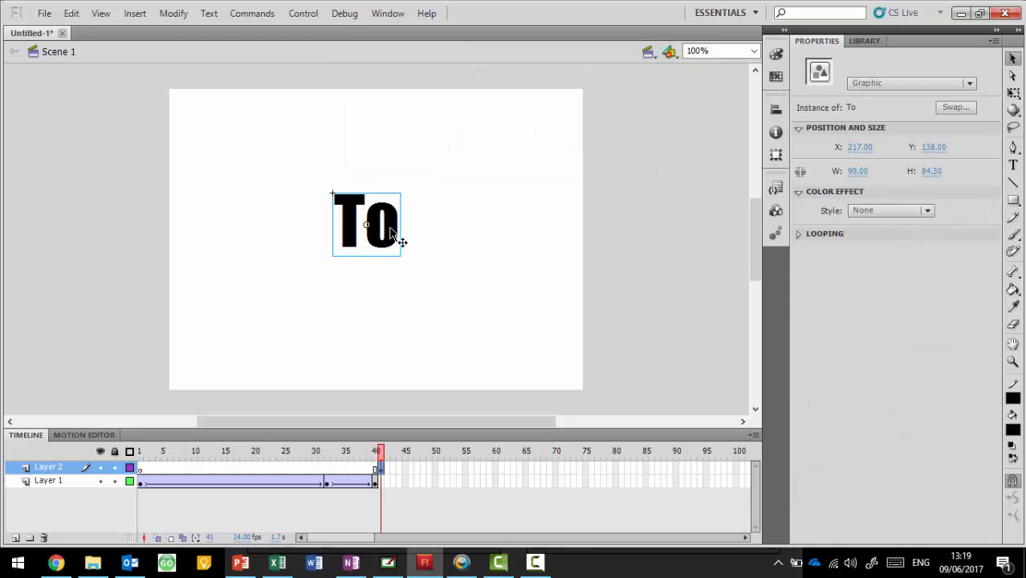
# - Enlarge the To symbol to about 207 by 194 px and centre it on the stage
pyautogui.moveTo(390, 233); pyautogui.dragTo(399, 233)
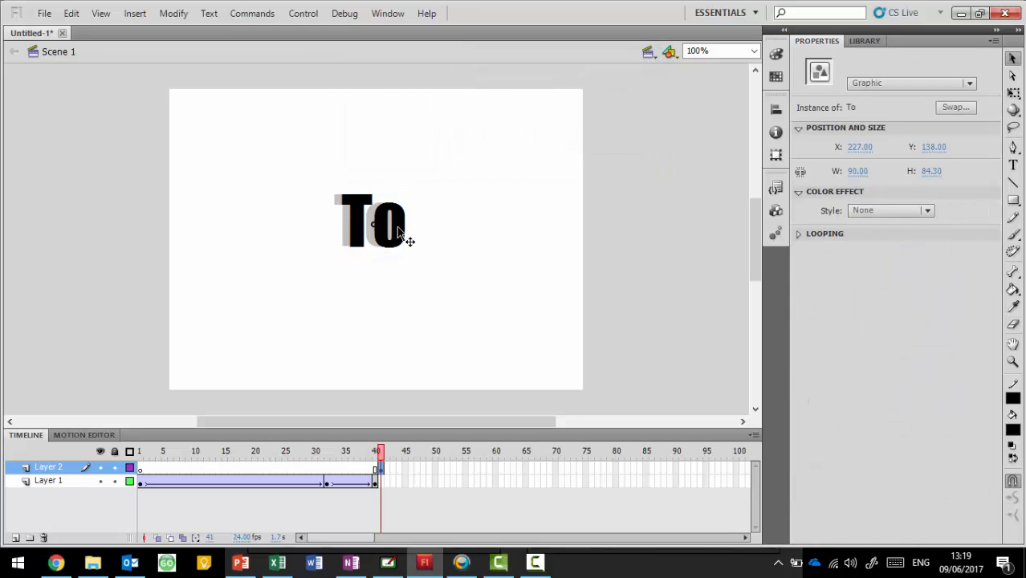
pyautogui.click(1014, 93)
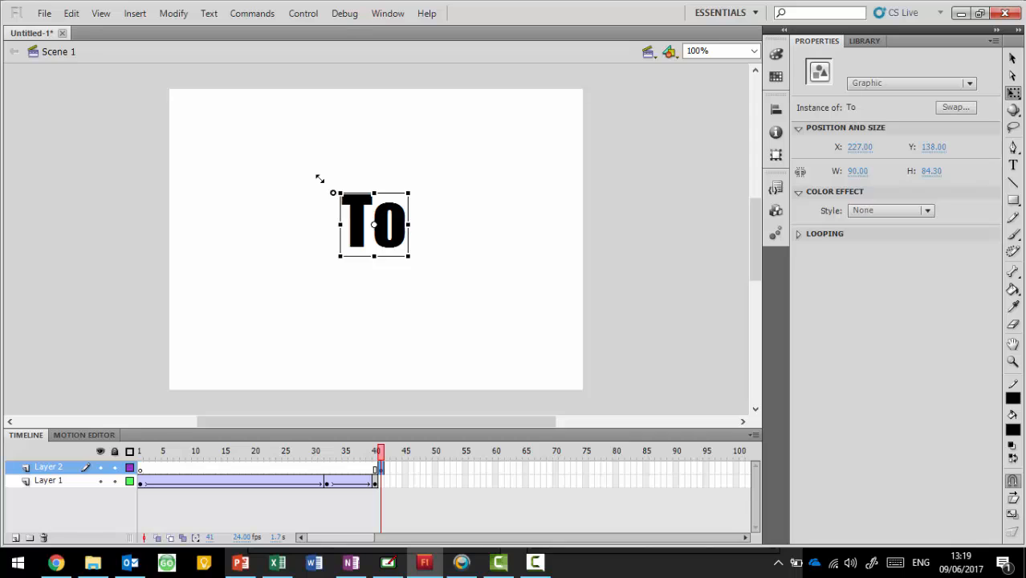
pyautogui.moveTo(319, 178); pyautogui.dragTo(295, 151)
pyautogui.click(513, 271)
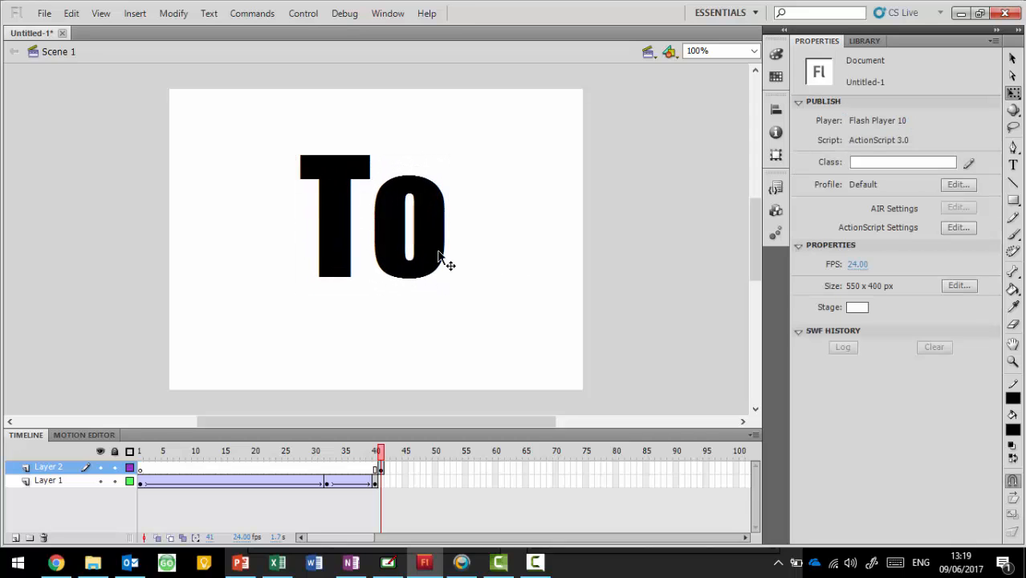
pyautogui.moveTo(439, 257); pyautogui.dragTo(445, 258)
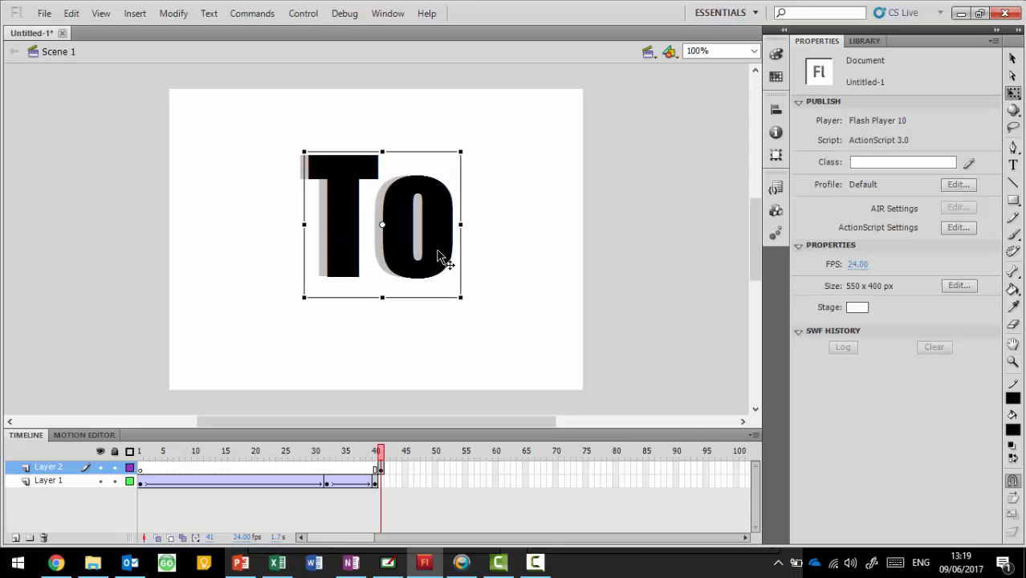
# - Apply an Alpha color effect of 0% to the To symbol at frame 41
pyautogui.click(383, 470)
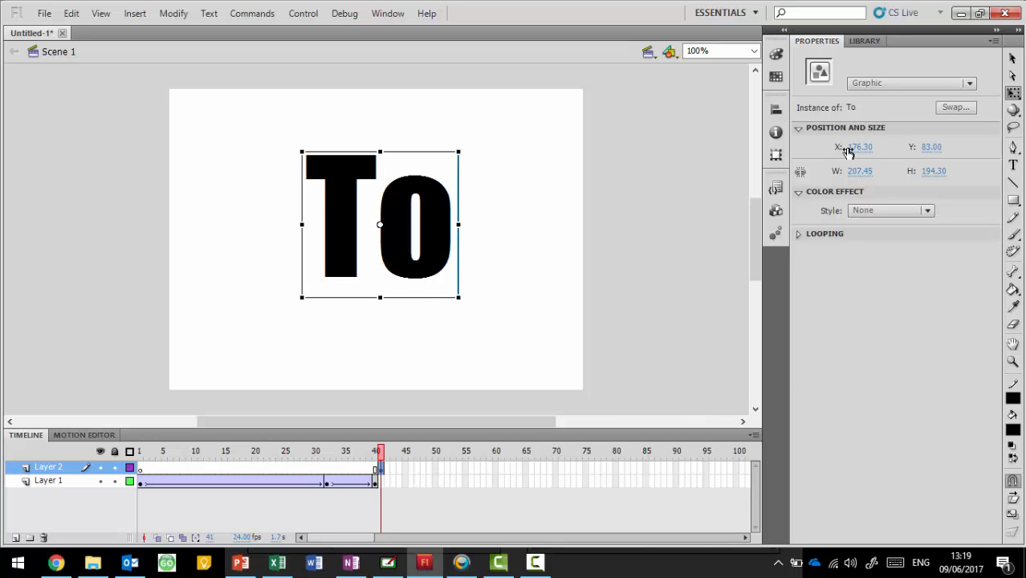
pyautogui.click(887, 210)
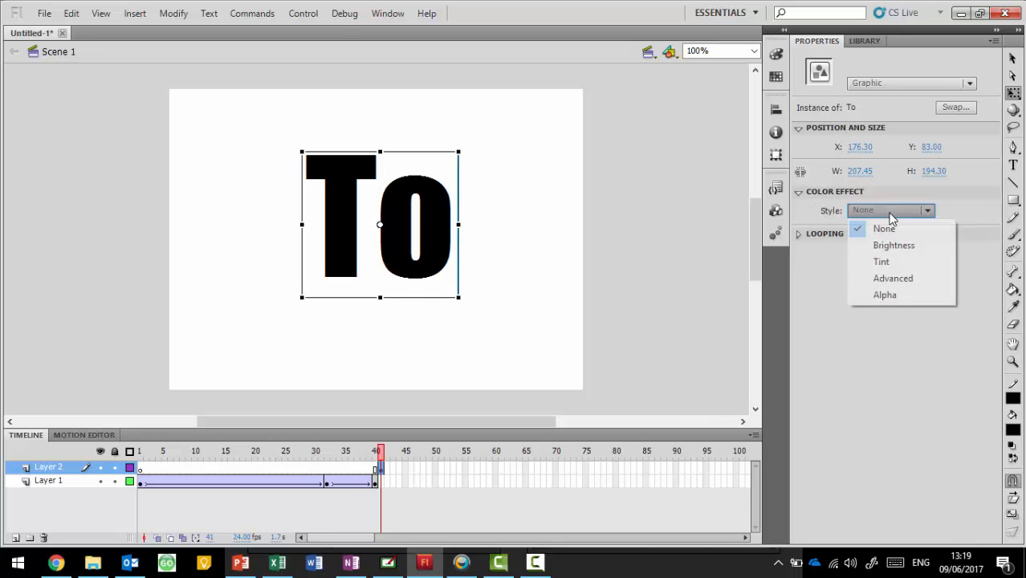
pyautogui.click(892, 294)
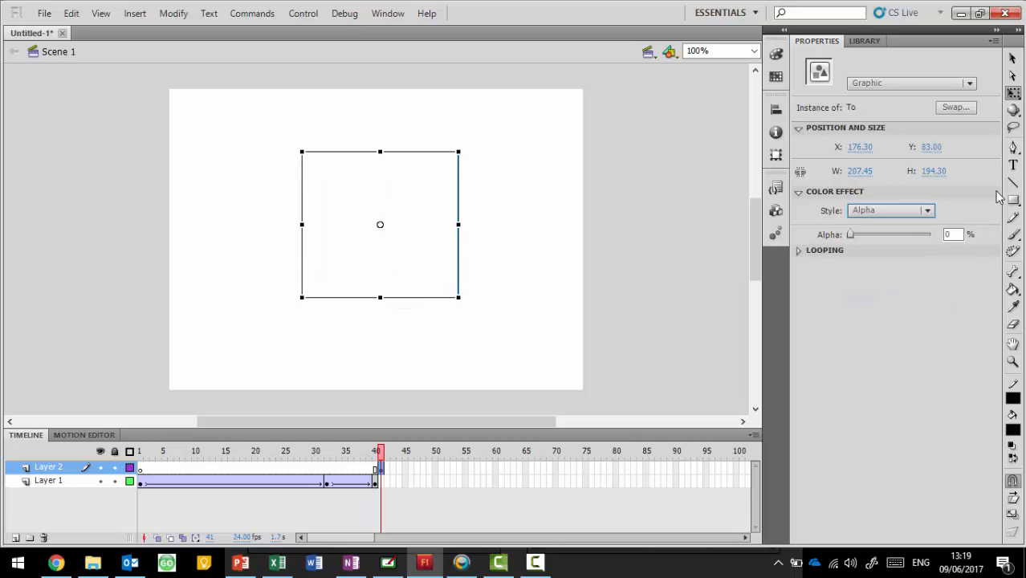
# - Insert a keyframe at frame 55 of Layer 2 and set the To symbol's Alpha to 100% there
pyautogui.rightClick(465, 467)
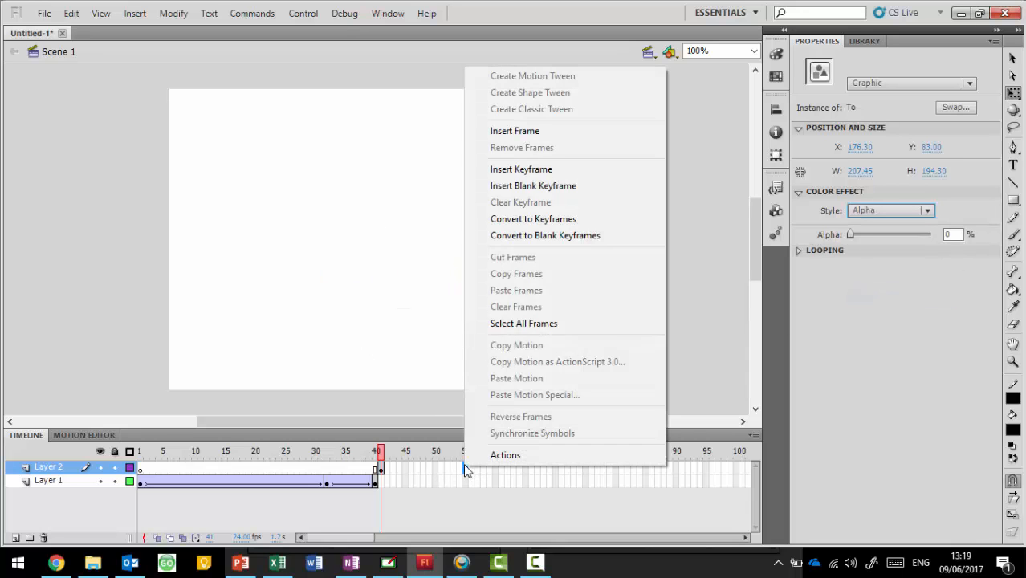
pyautogui.click(507, 171)
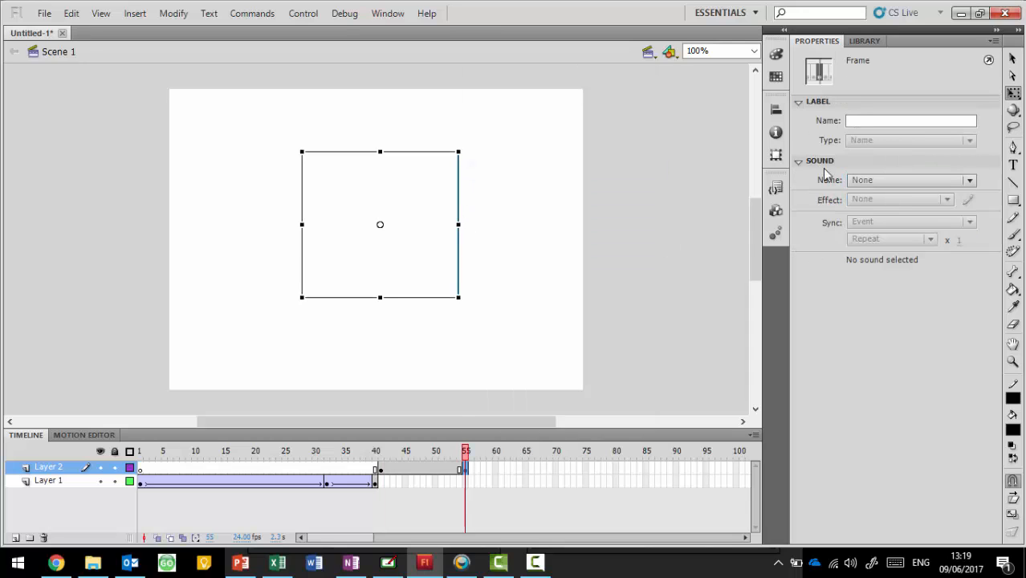
pyautogui.click(404, 213)
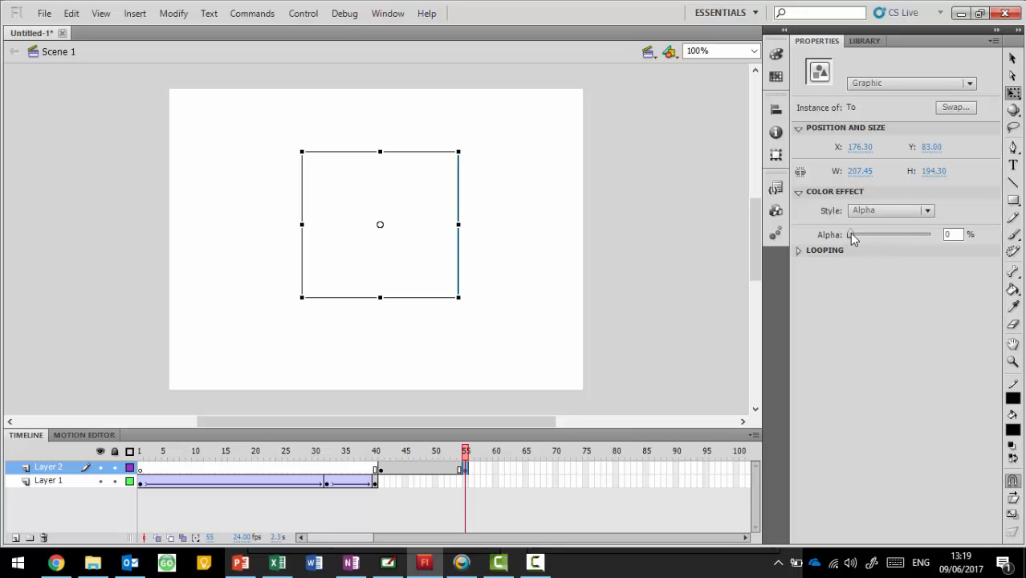
pyautogui.moveTo(853, 235); pyautogui.dragTo(948, 239)
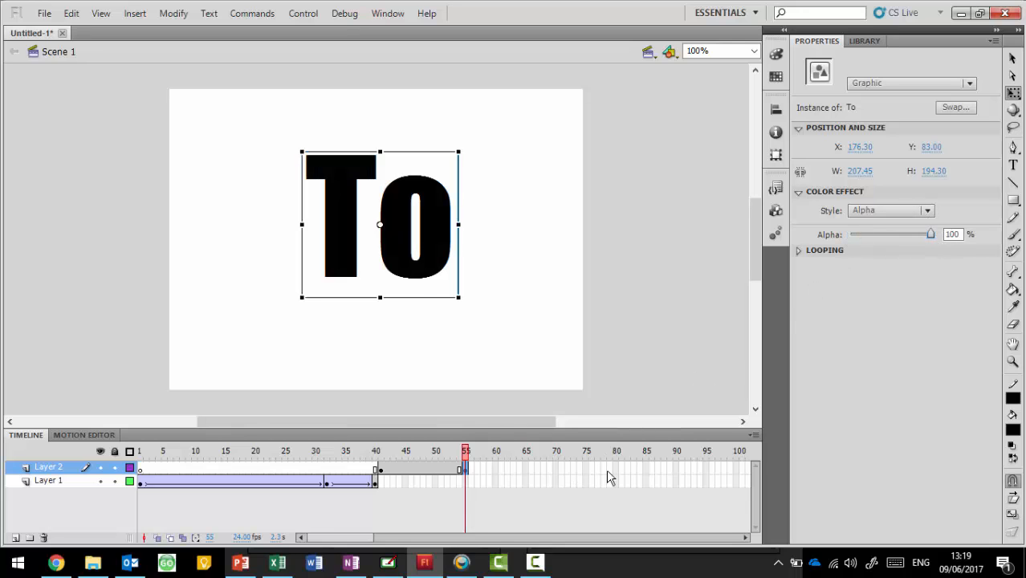
# - Insert keyframes at frames 75 and 85 of Layer 2 and set the To symbol's Alpha to 0% at frame 85
pyautogui.rightClick(587, 469)
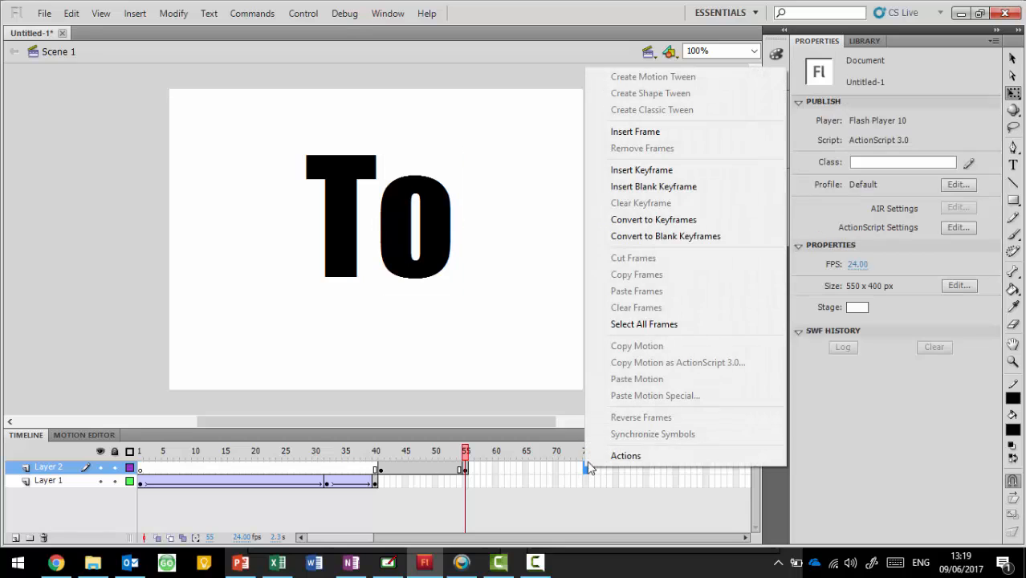
pyautogui.click(657, 170)
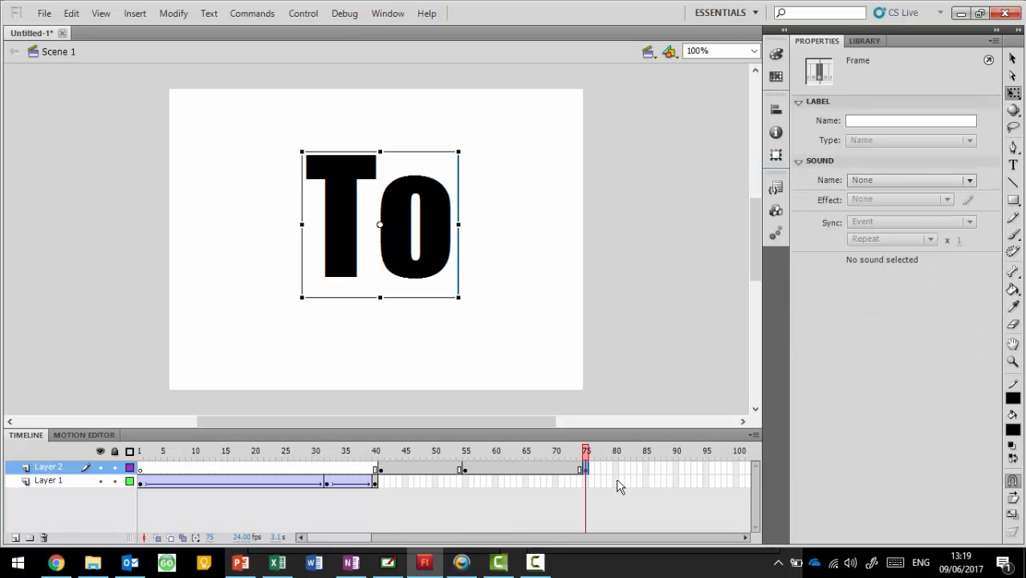
pyautogui.rightClick(649, 473)
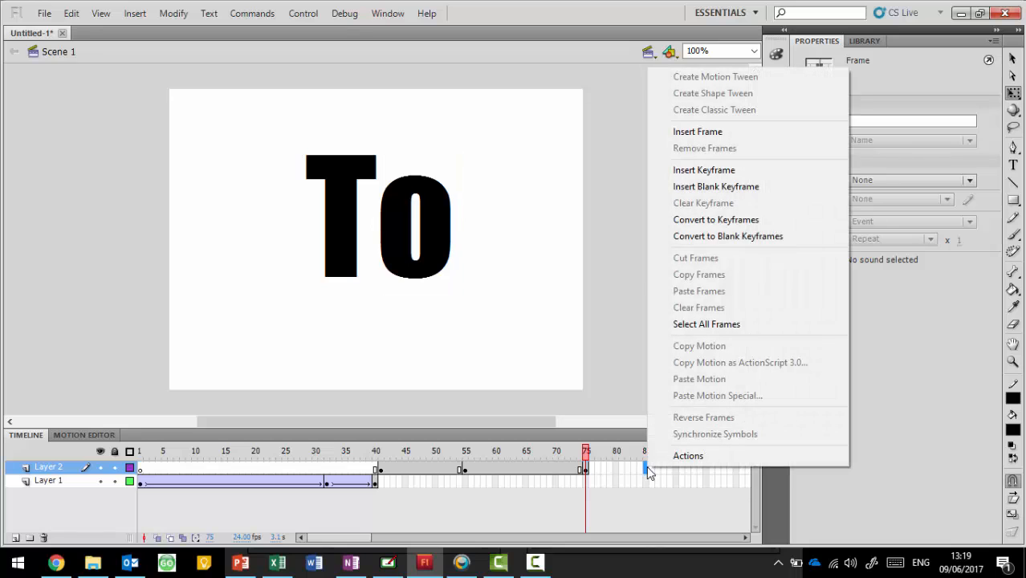
pyautogui.click(711, 170)
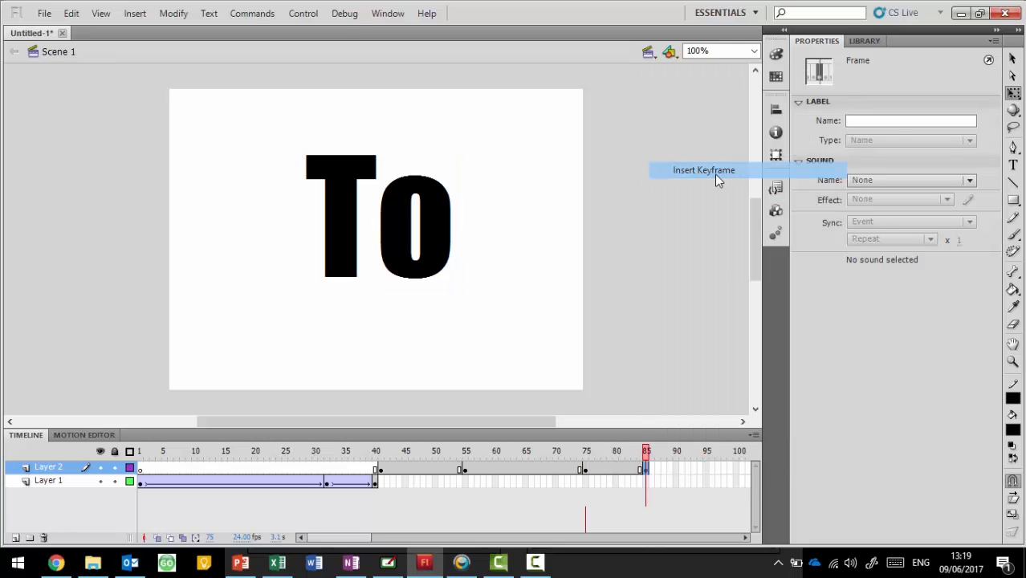
pyautogui.click(435, 225)
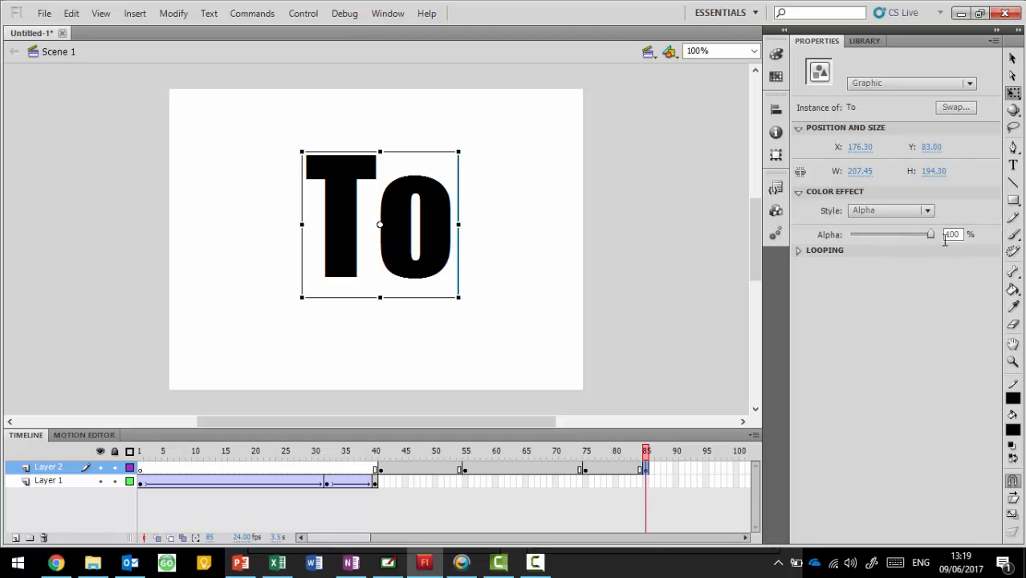
pyautogui.moveTo(930, 234); pyautogui.dragTo(850, 233)
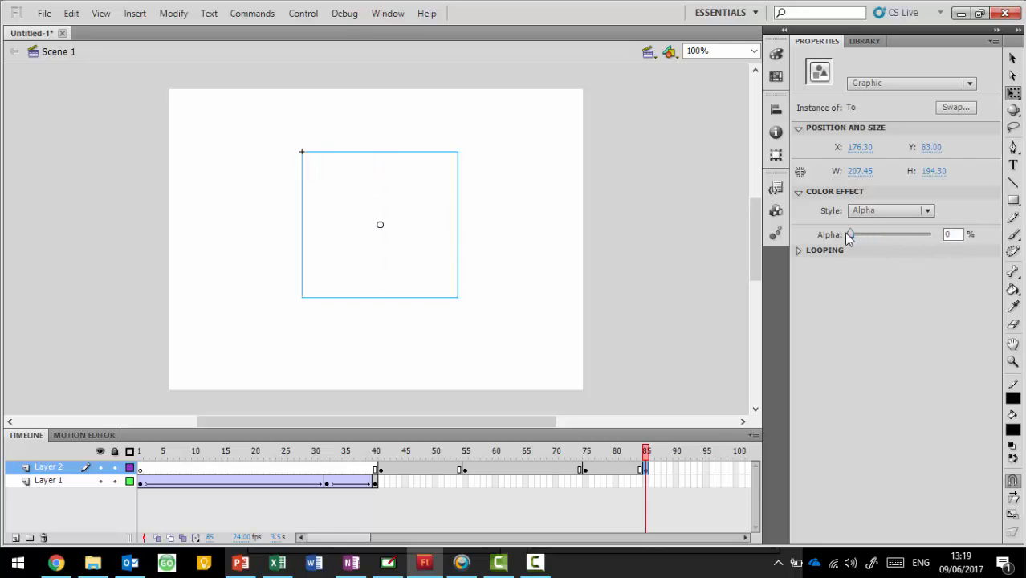
# - Create classic tweens on Layer 2 between frames 41 and 55 and between frames 75 and 85
pyautogui.click(381, 470)
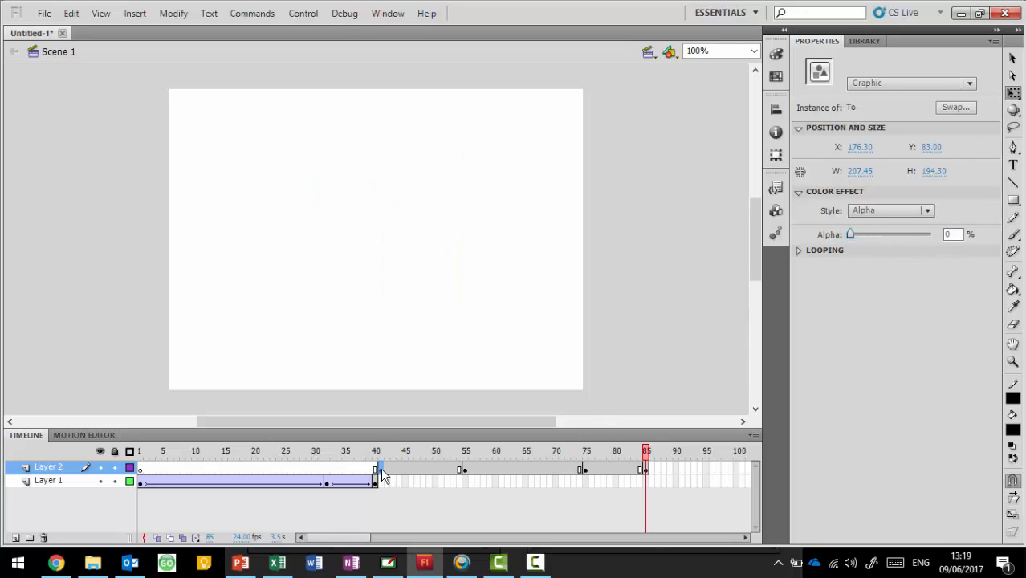
pyautogui.click(464, 469)
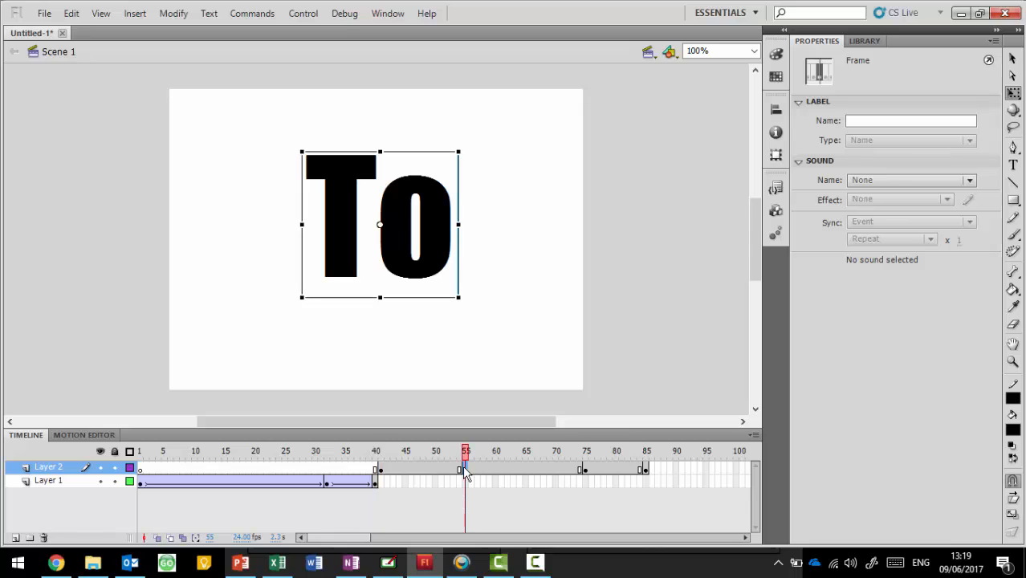
pyautogui.click(586, 470)
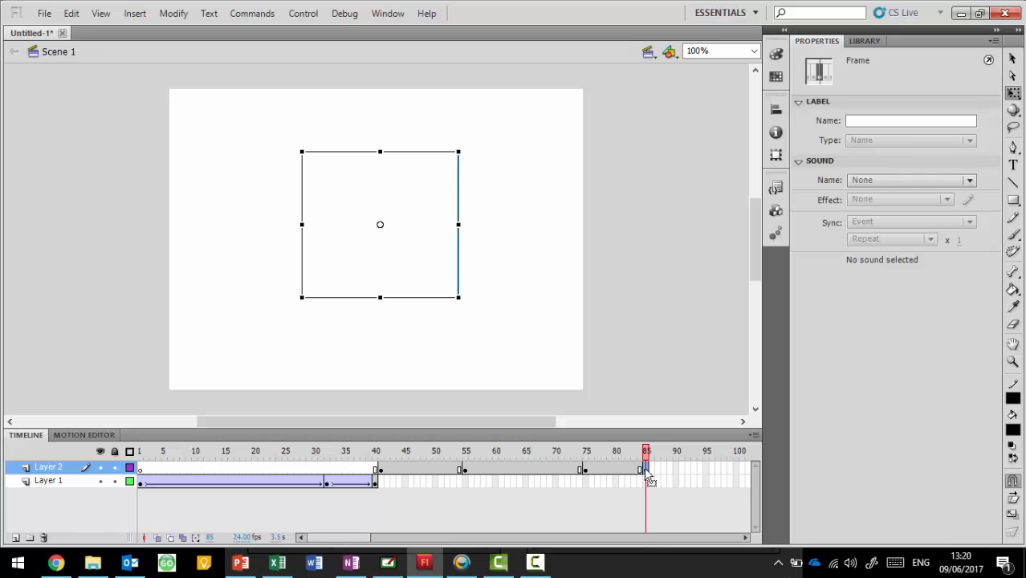
pyautogui.rightClick(412, 472)
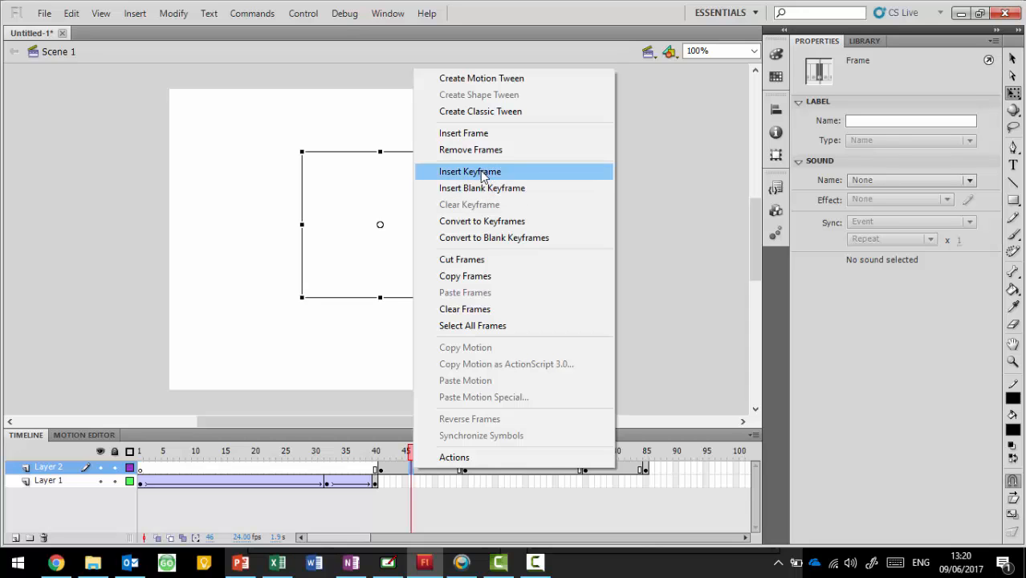
pyautogui.click(484, 111)
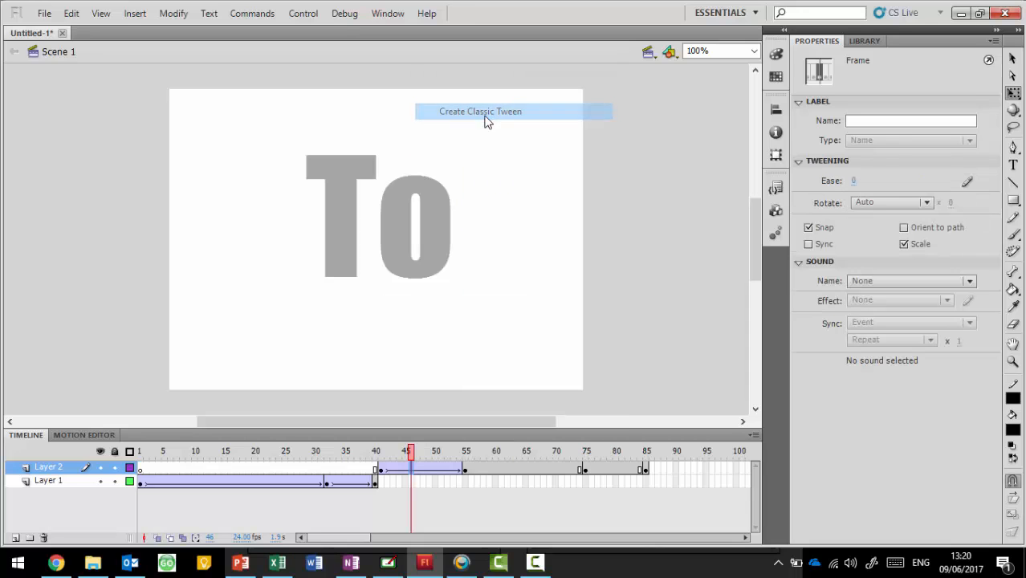
pyautogui.rightClick(603, 469)
pyautogui.click(652, 111)
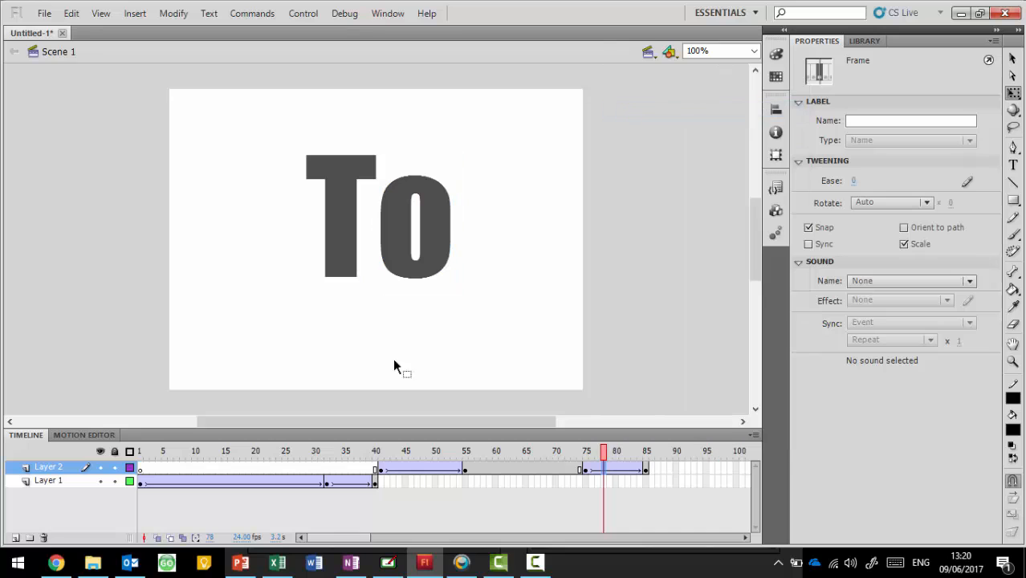
# - Play the animation from frame 1 to check the Welcome and To sequence
pyautogui.click(141, 452)
pyautogui.press('Return')
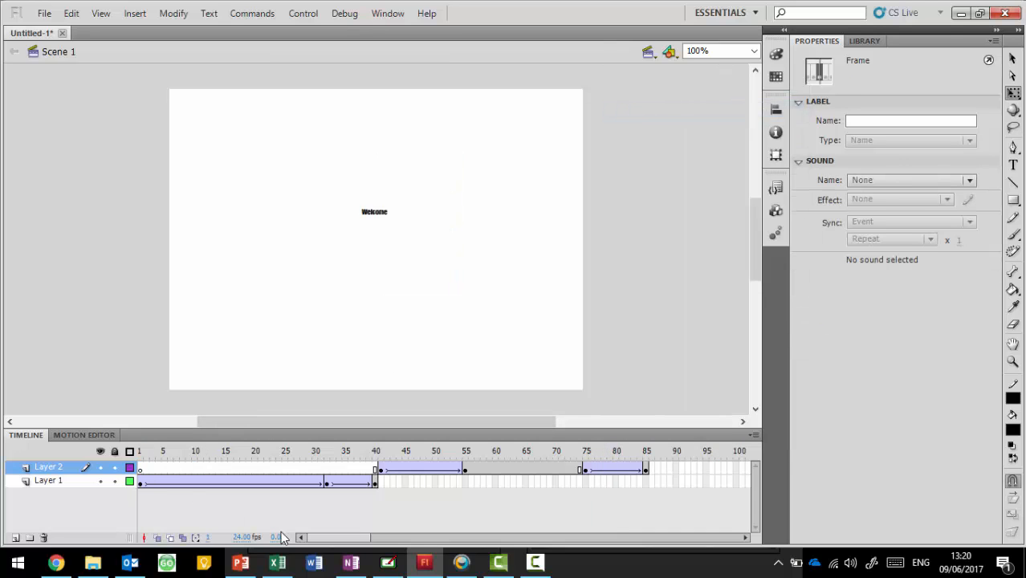